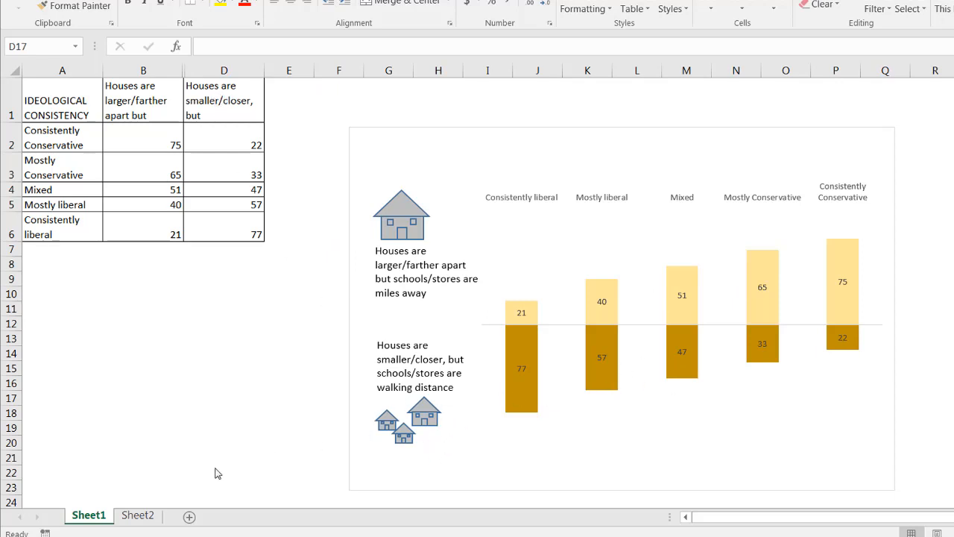
Step: On Sheet2, insert a new blank column before the 'Houses are smaller/closer' data column
left_click(134, 514)
left_click(135, 516)
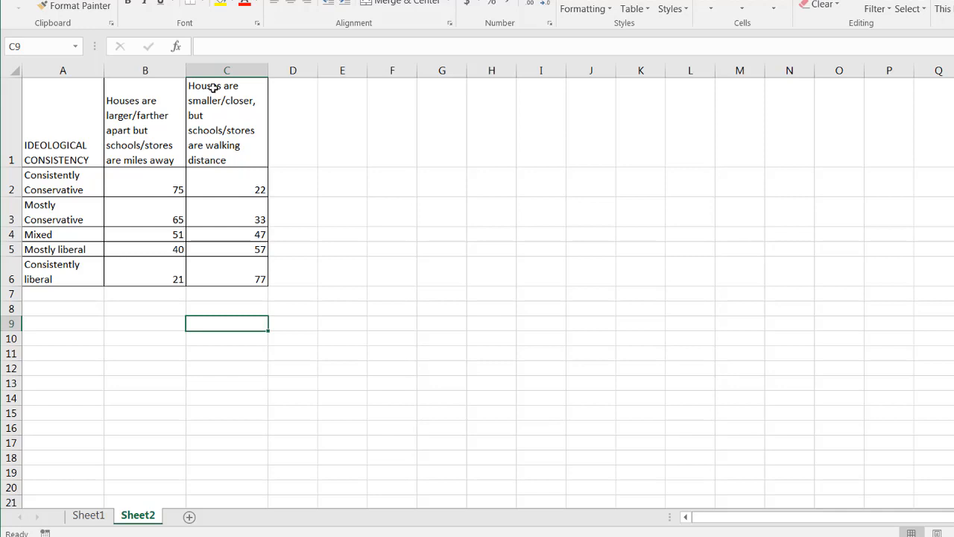
left_click(73, 127)
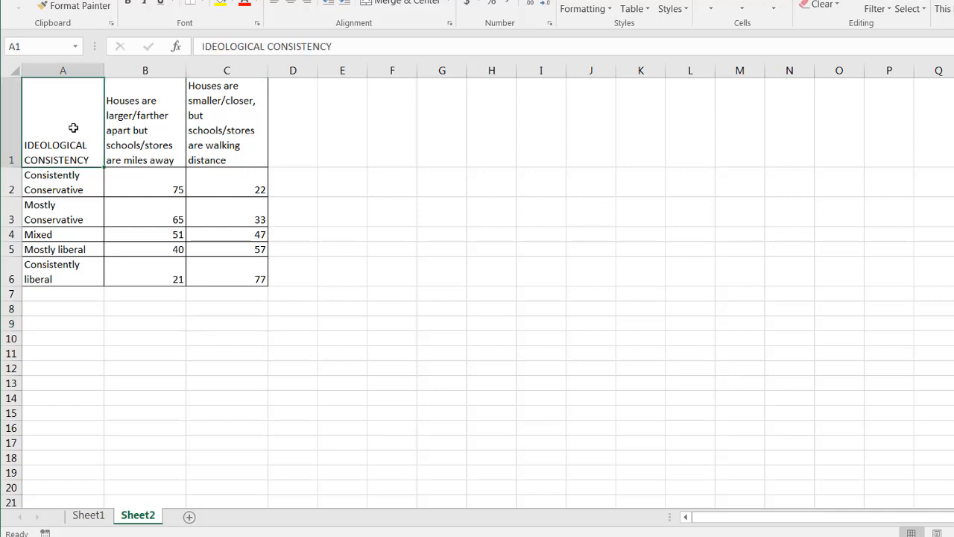
left_click(212, 67)
right_click(212, 68)
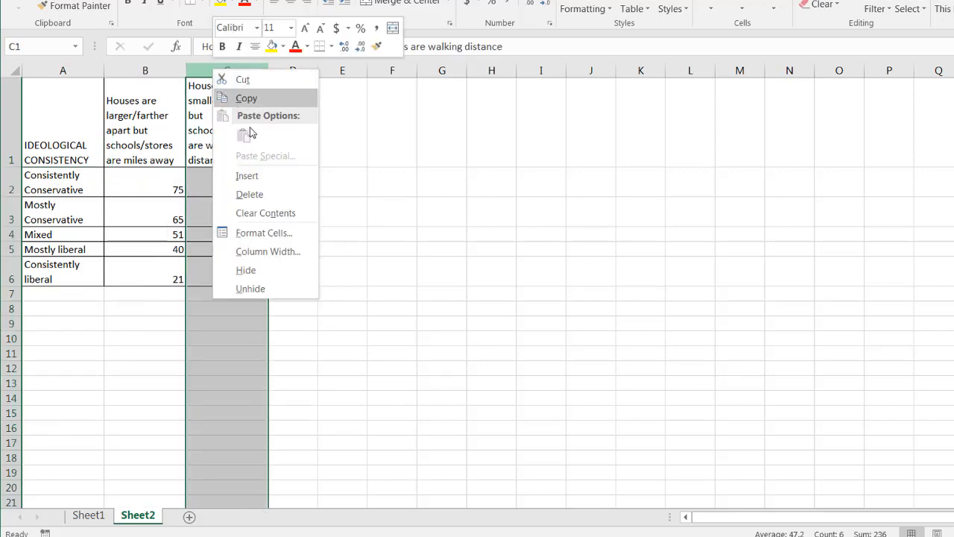
left_click(277, 175)
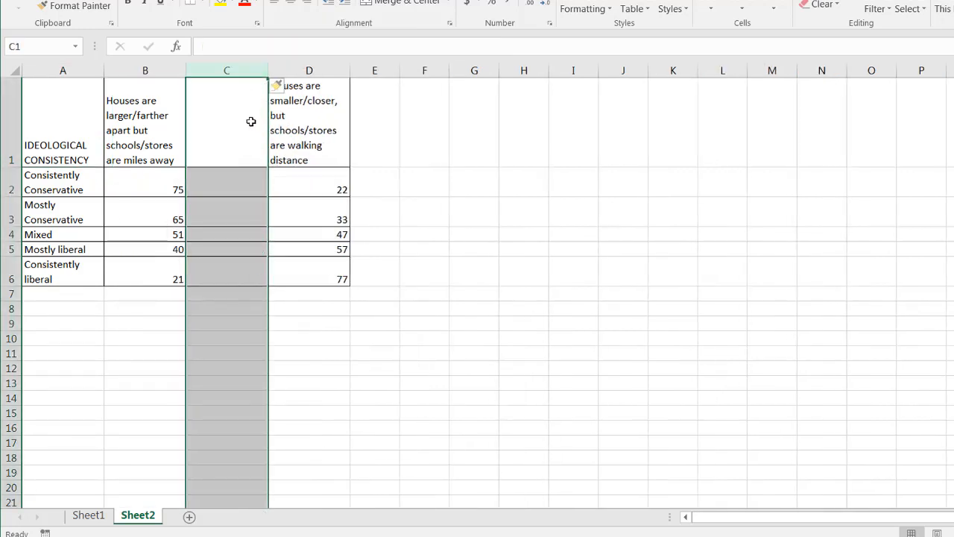
Step: Copy the D1 header into C1 and prefix it with an asterisk
left_click(293, 120)
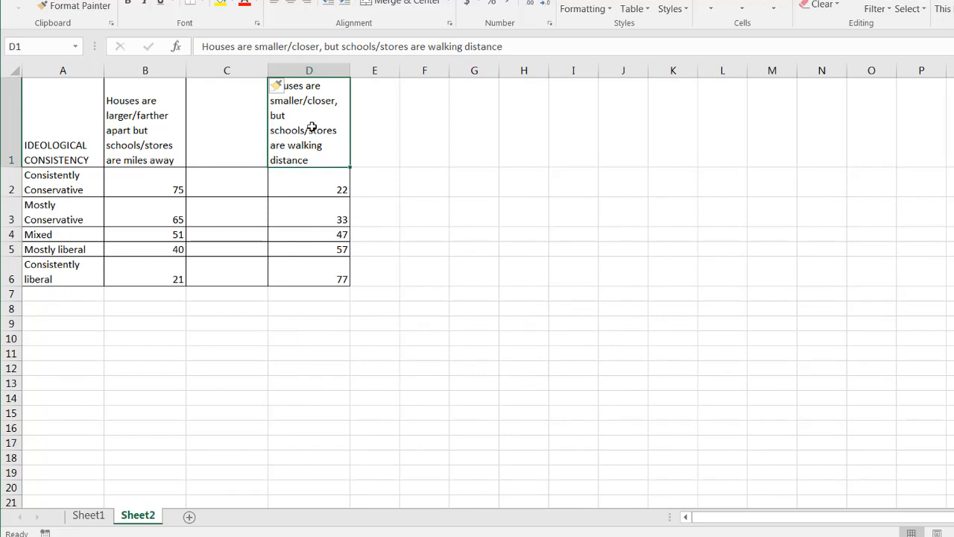
key("ctrl+c")
left_click(235, 100)
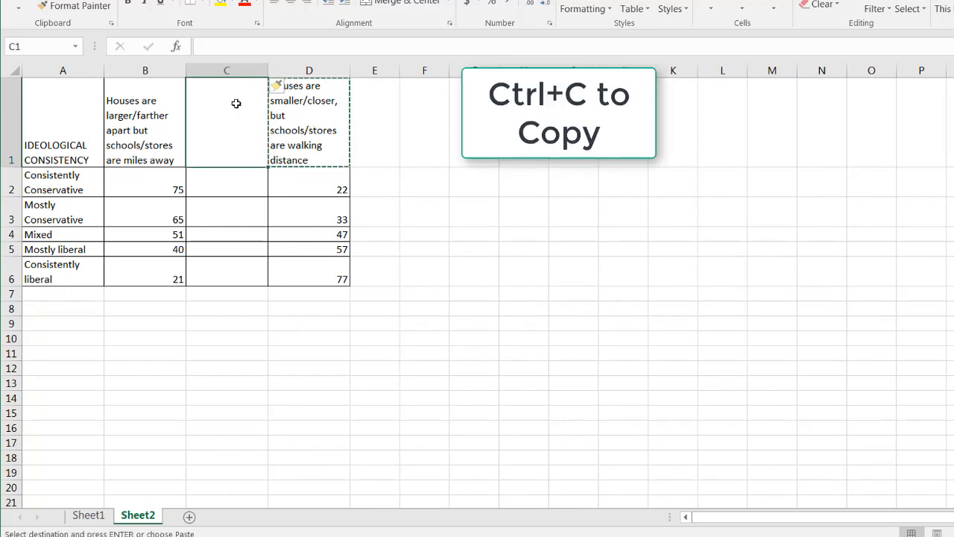
key("ctrl+v")
left_click(201, 48)
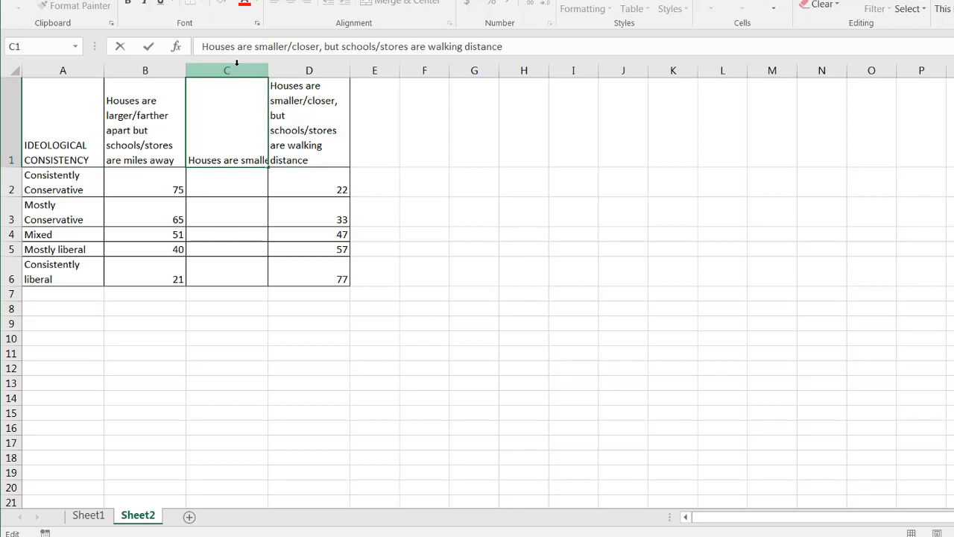
type("*")
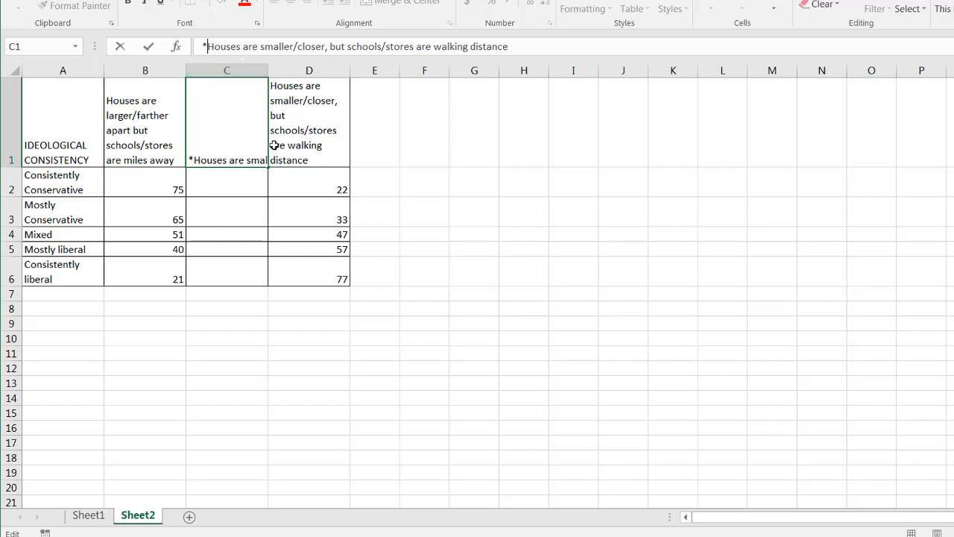
left_click(230, 186)
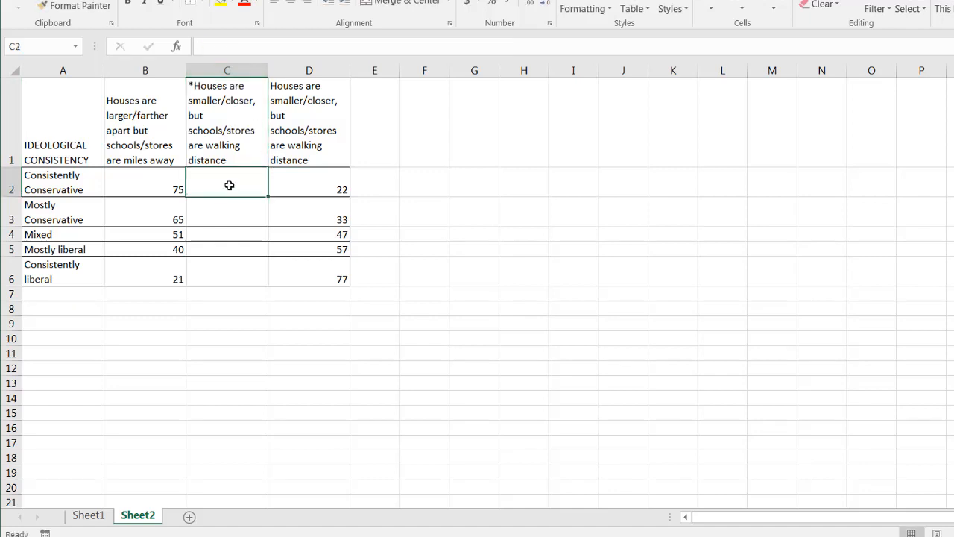
Step: Enter the formula =-1*D2 in C2 and fill it down through C6
double_click(229, 184)
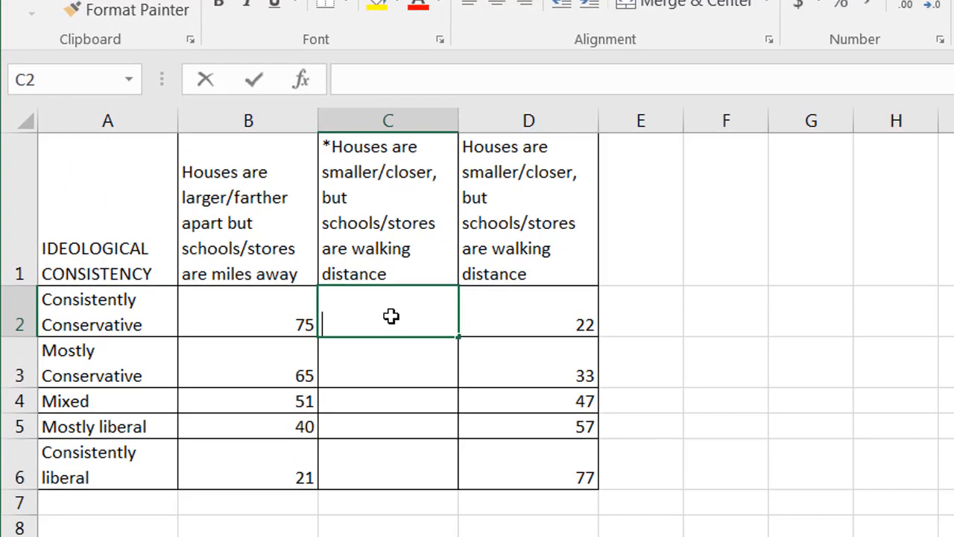
type("=")
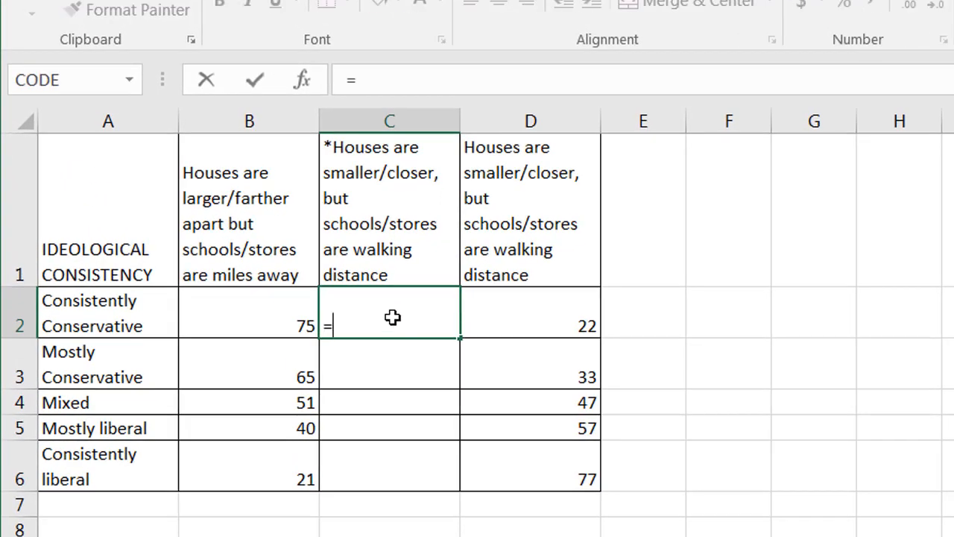
type("-1*")
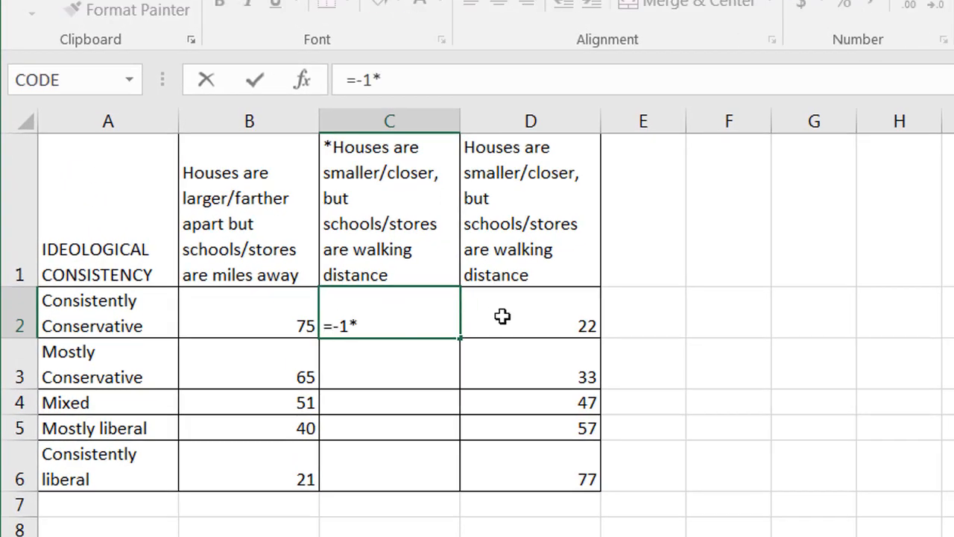
left_click(526, 317)
key("ctrl+Return")
key("Return")
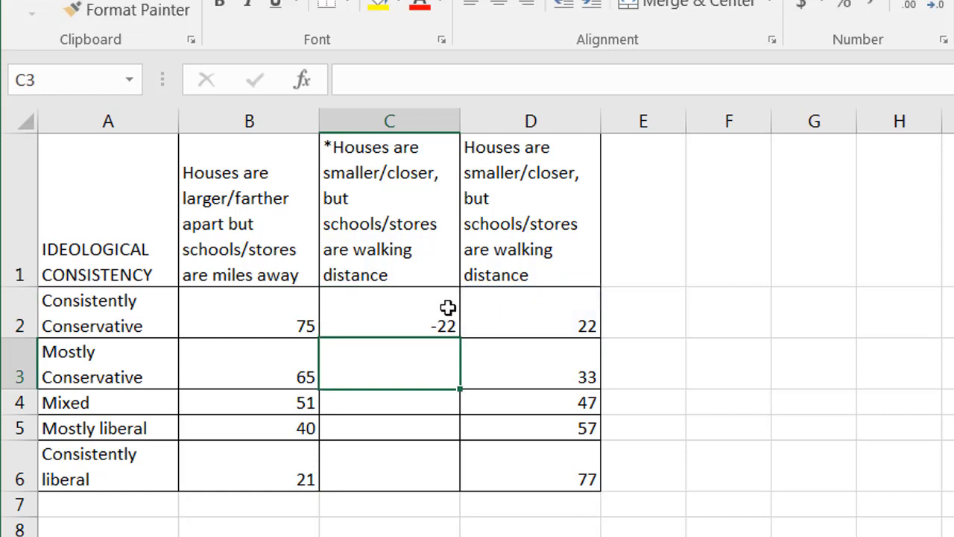
left_click(407, 308)
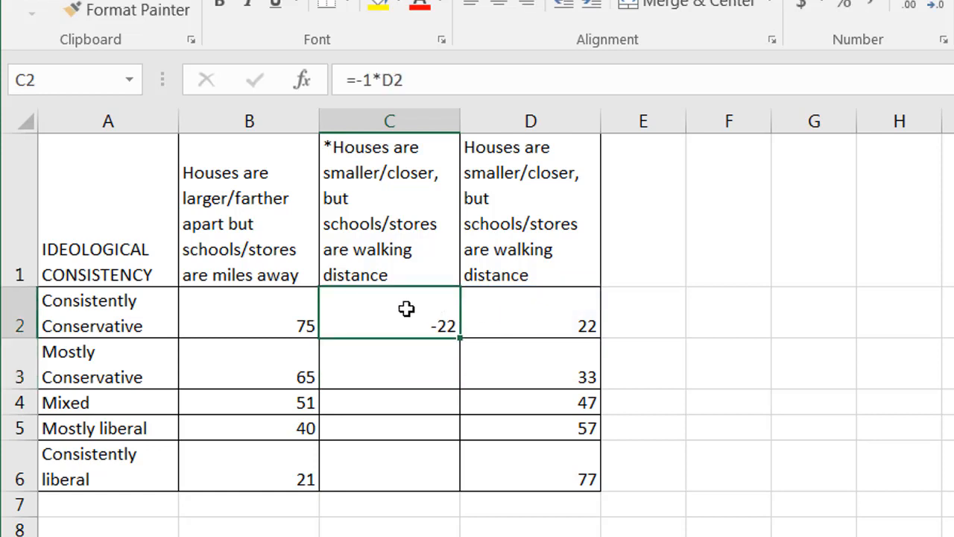
double_click(463, 339)
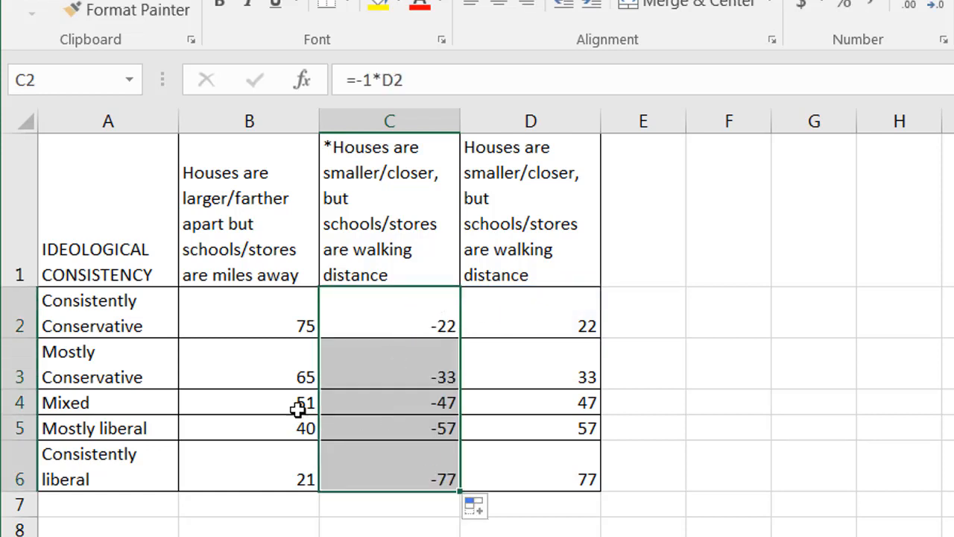
Step: Select A1:C6 and insert a 2-D stacked column chart
left_click_drag(96, 183, 379, 475)
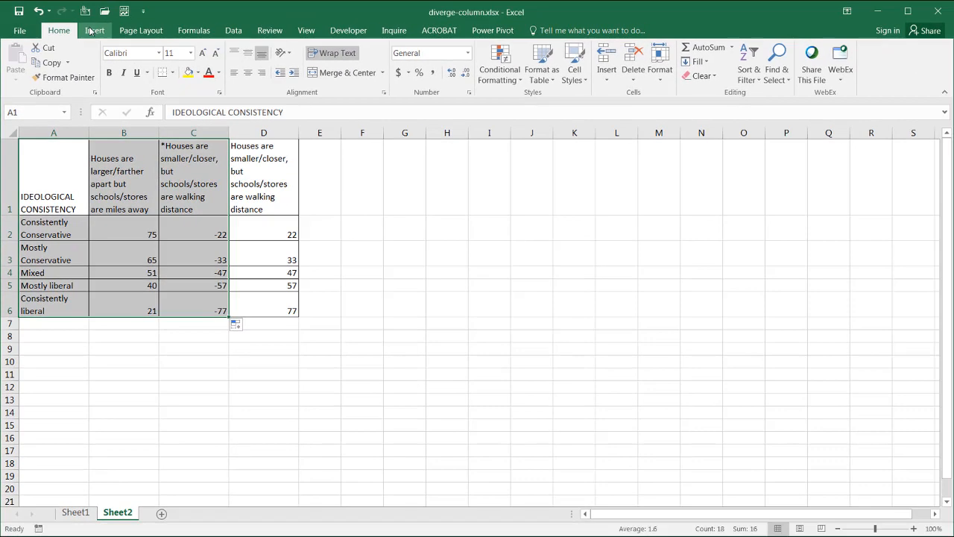
left_click(93, 31)
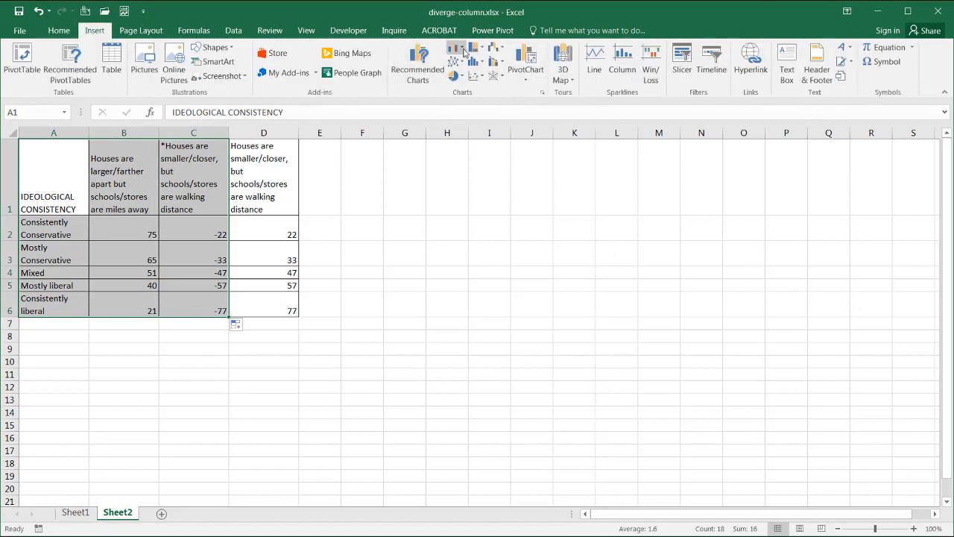
left_click(461, 50)
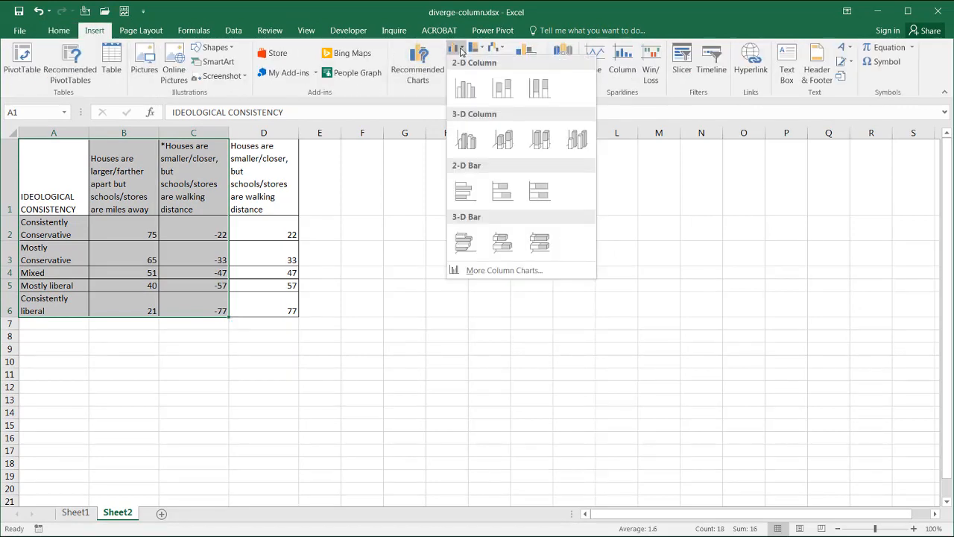
left_click(511, 87)
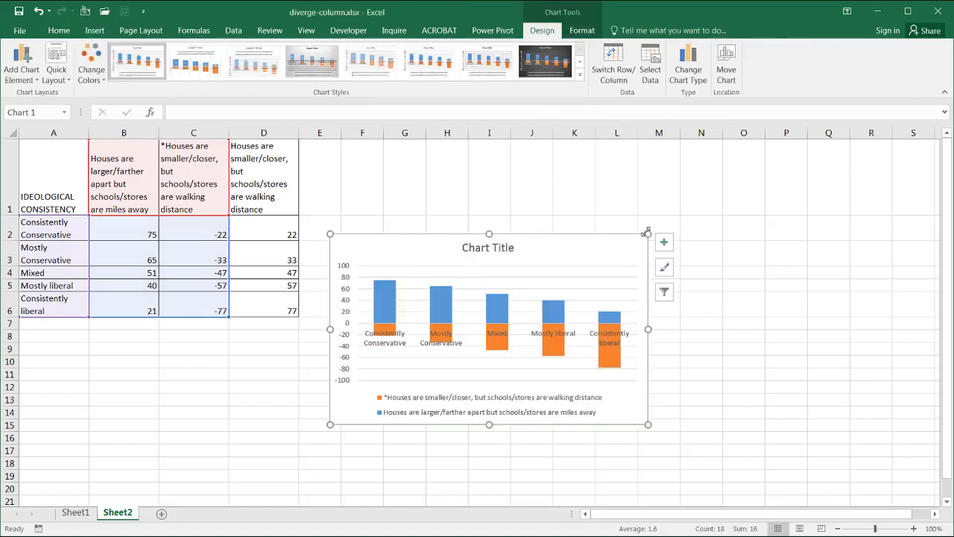
Step: Enlarge the chart by extending its corners and delete the horizontal gridlines
left_click_drag(648, 234, 715, 164)
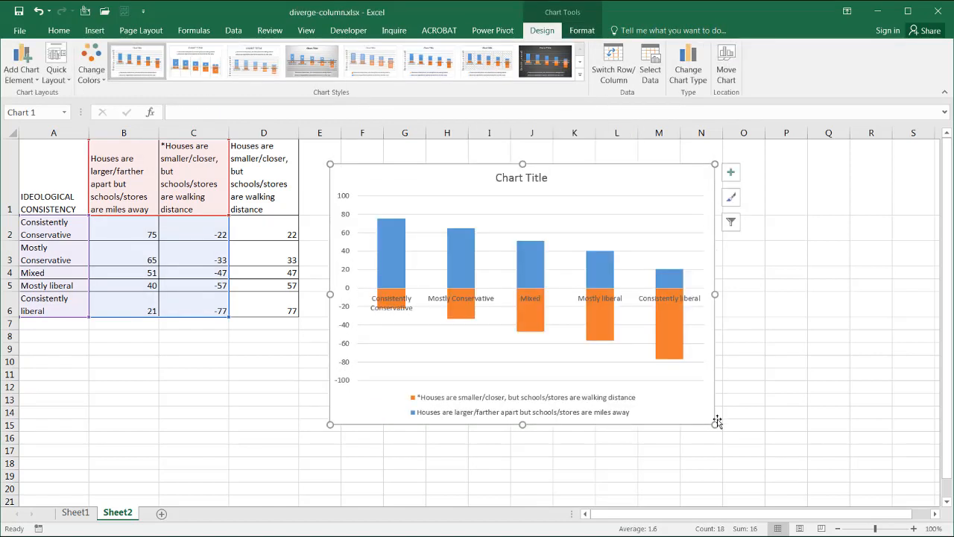
left_click_drag(715, 423, 780, 481)
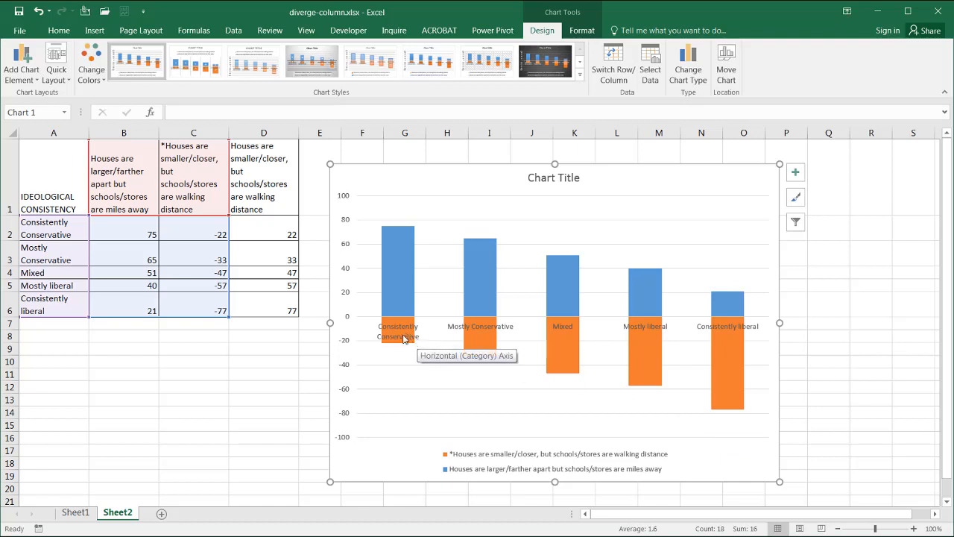
left_click(533, 391)
key("Delete")
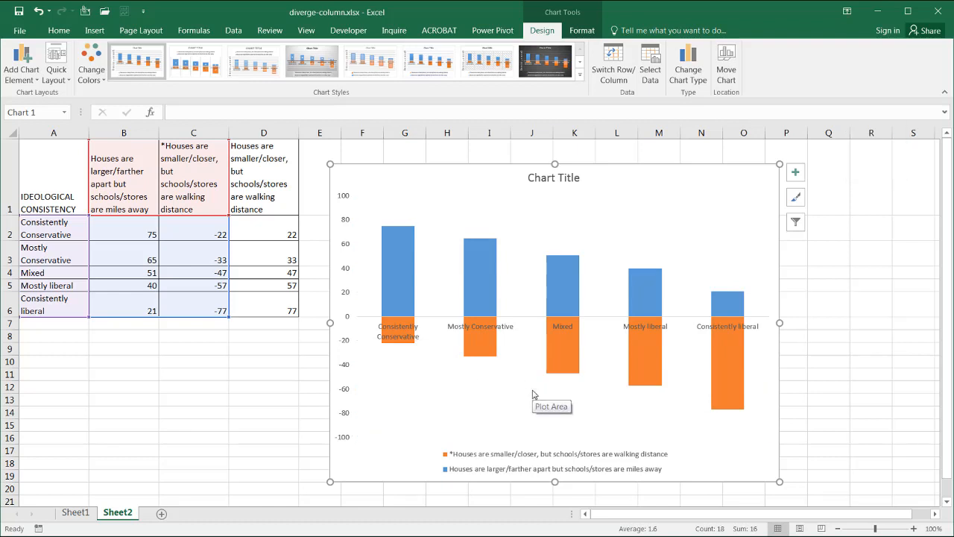
Step: Open formatting for the horizontal category axis and set its categories in reverse order
left_click(649, 241)
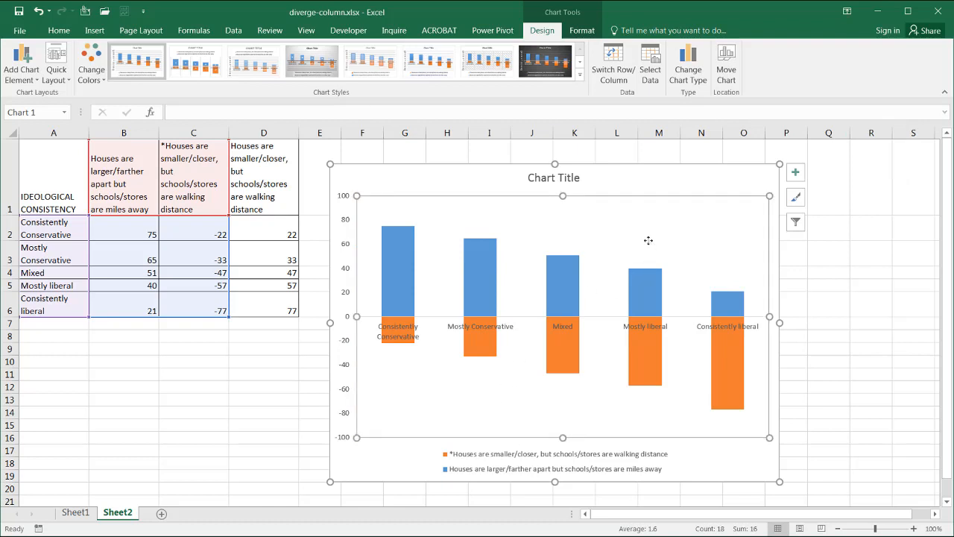
key("ctrl+1")
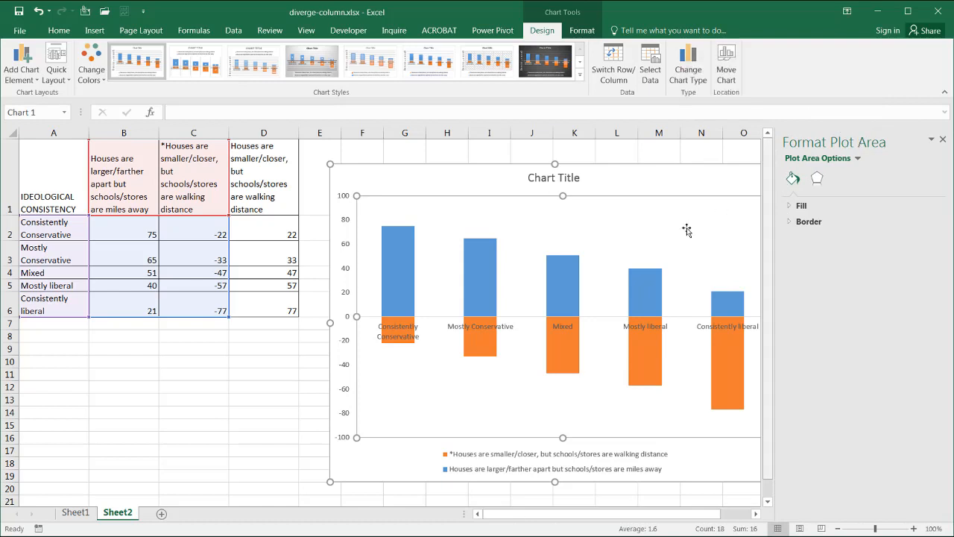
left_click(370, 321)
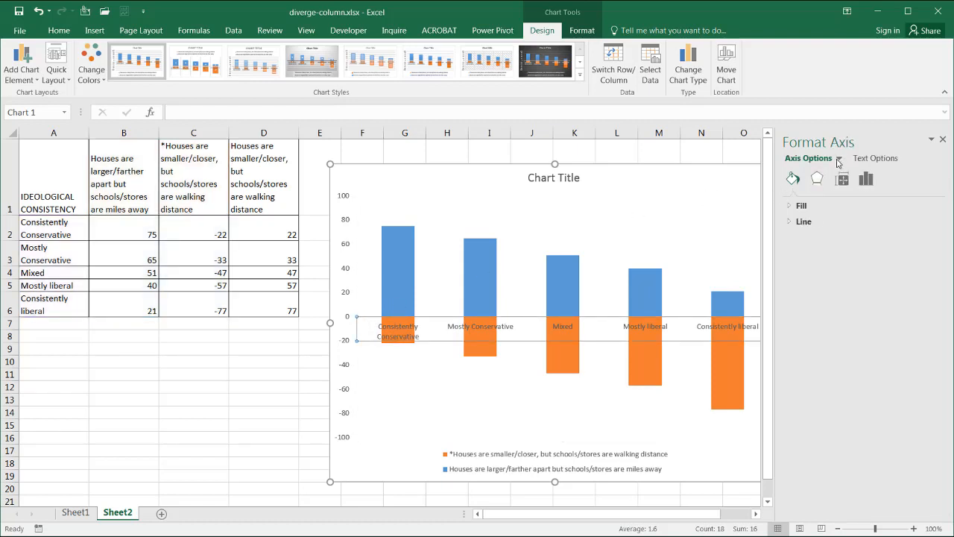
left_click(569, 187)
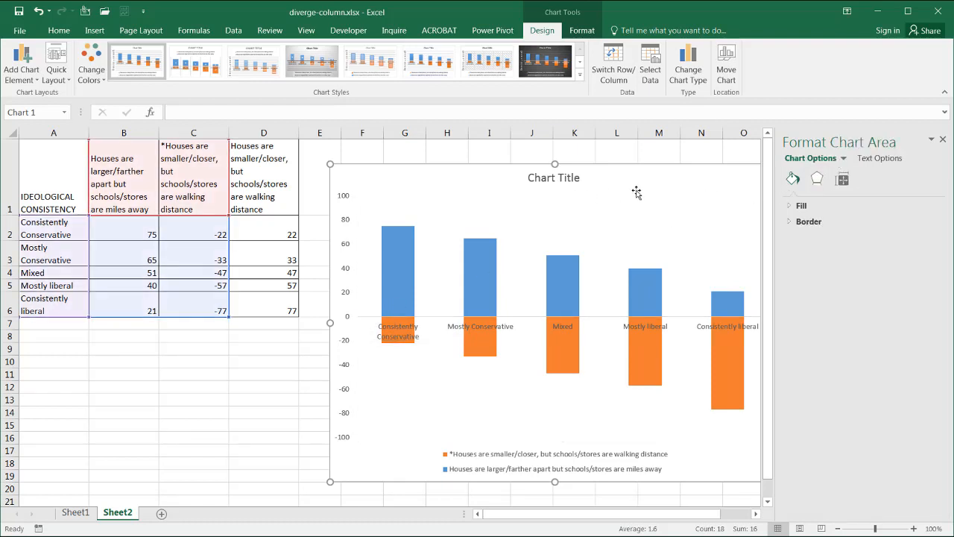
left_click(843, 159)
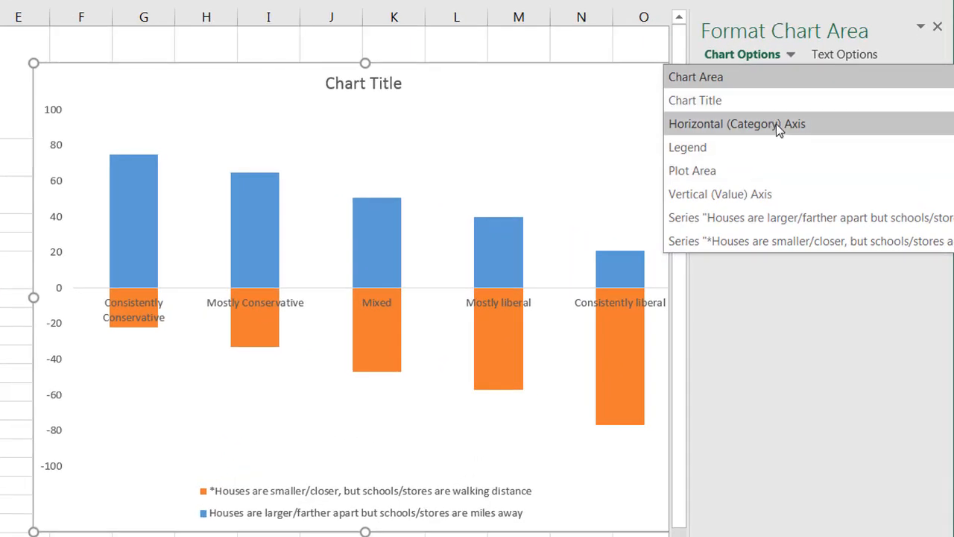
left_click(777, 123)
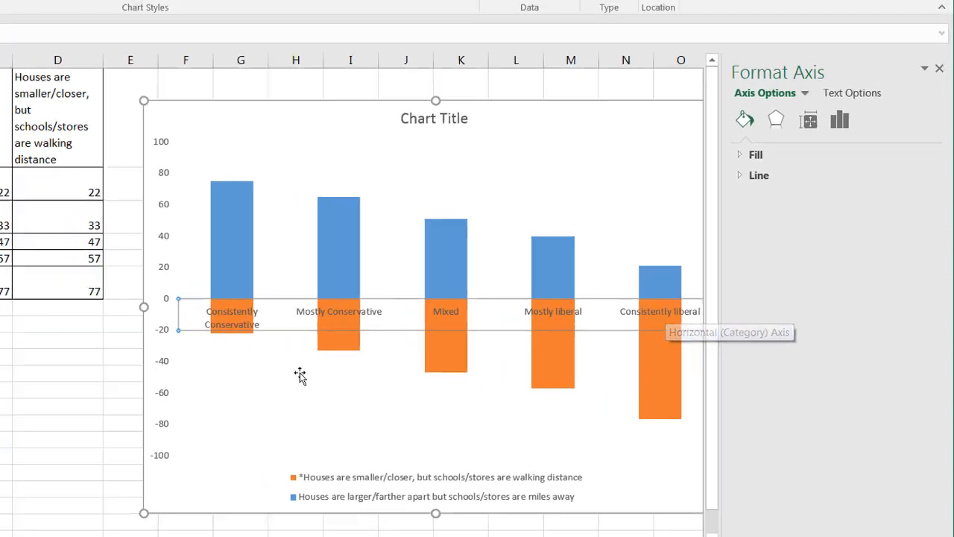
key("alt+Tab")
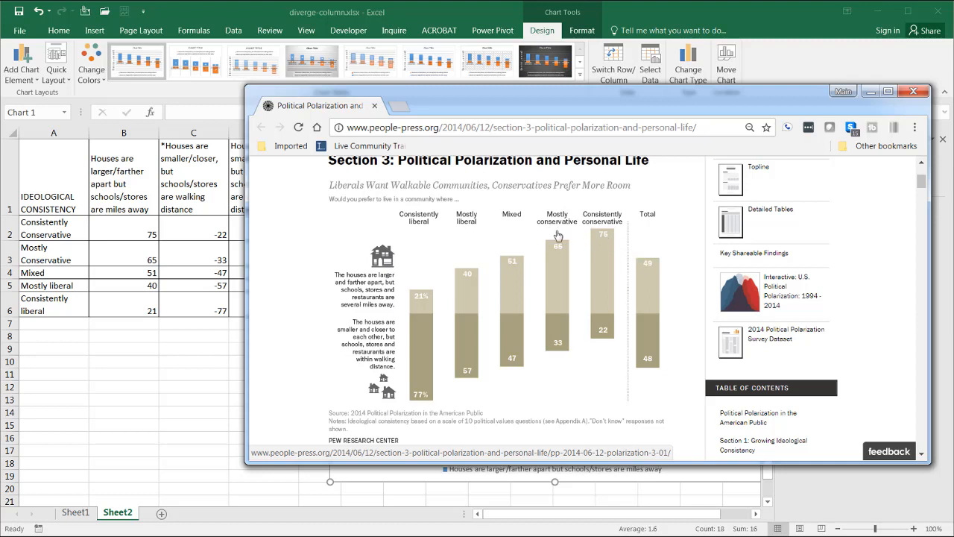
key("alt+Tab")
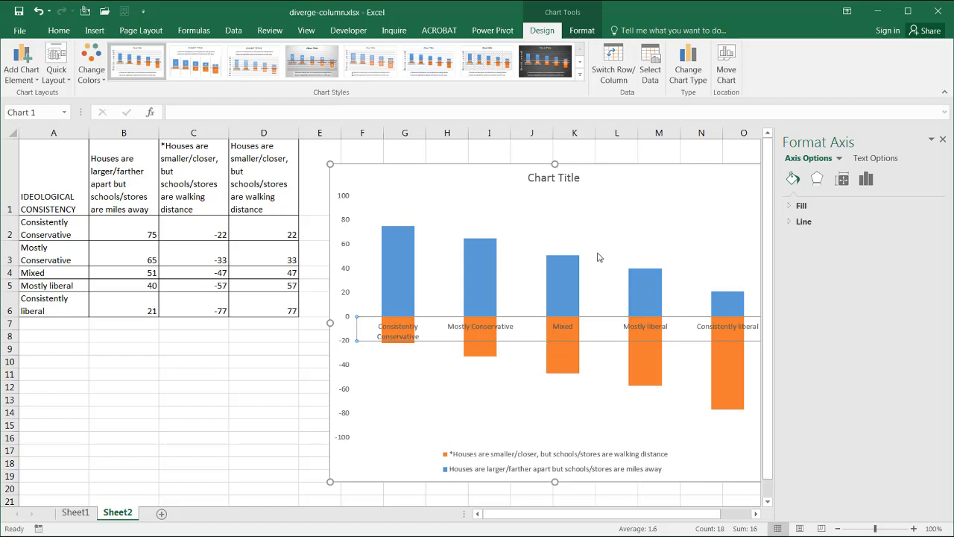
left_click(866, 180)
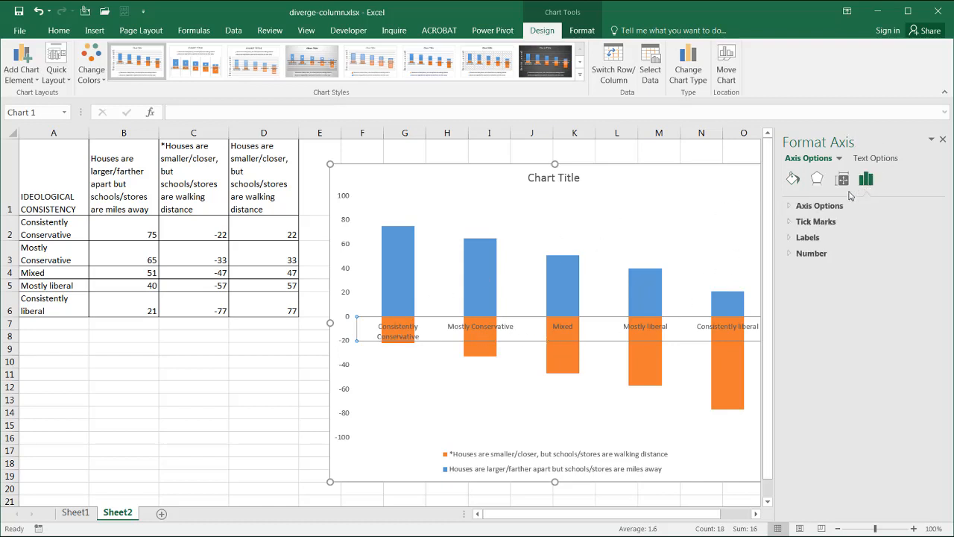
left_click(796, 205)
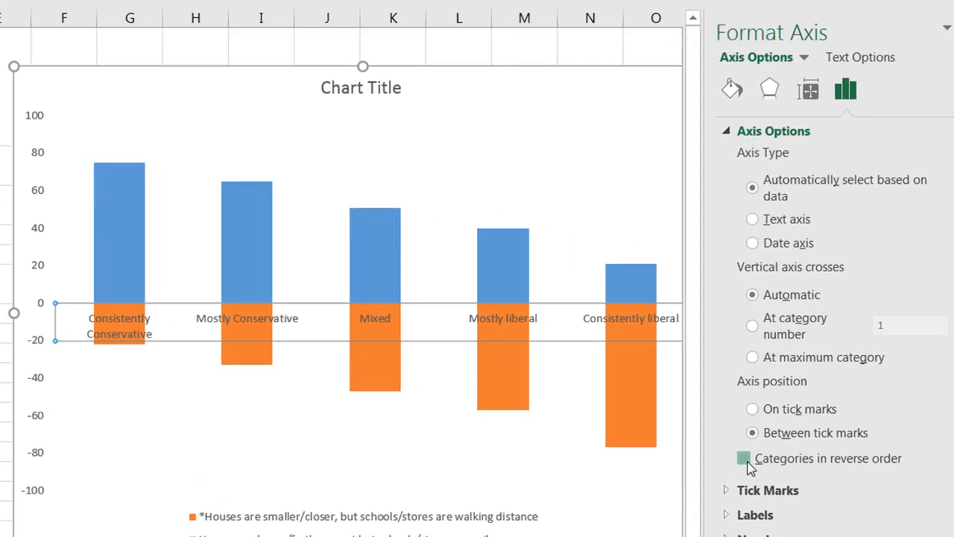
left_click(744, 458)
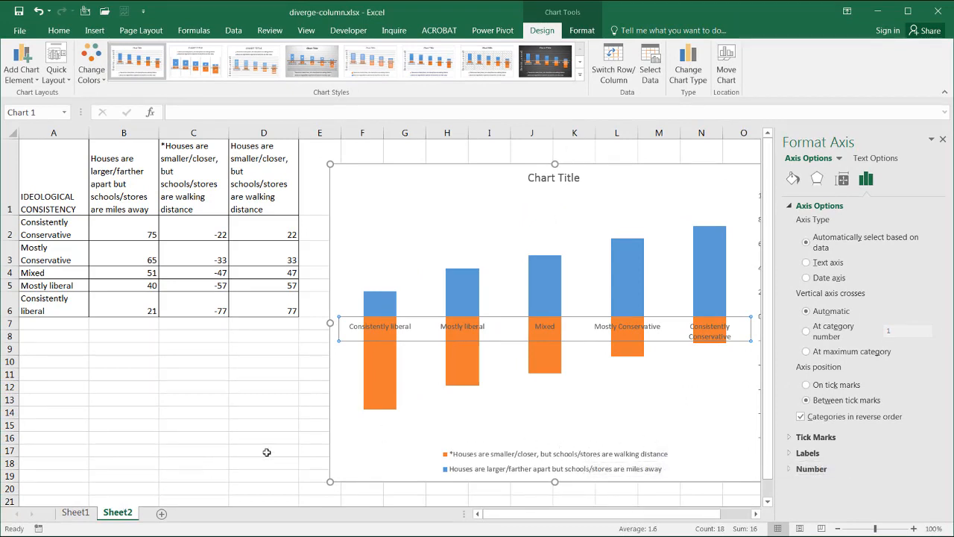
Step: Delete the chart legend
left_click(545, 452)
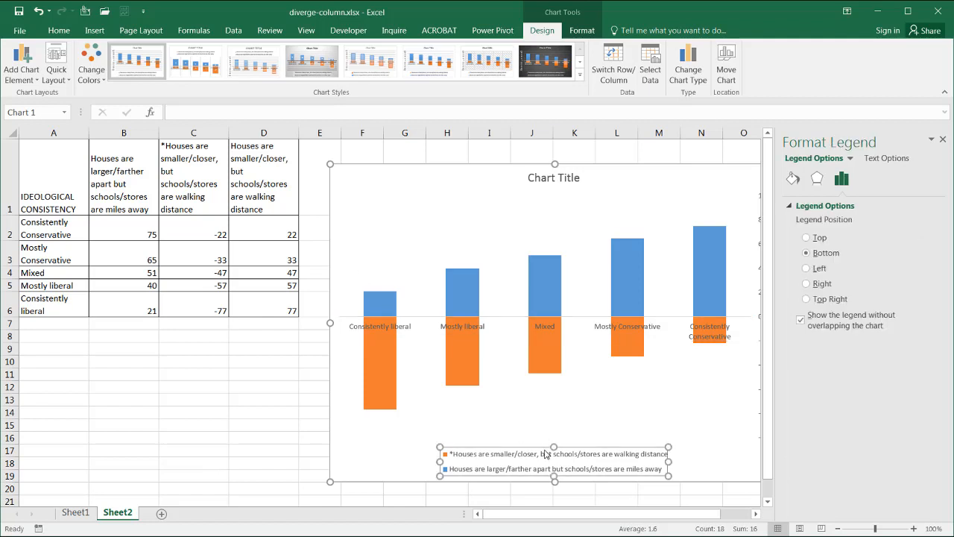
key("Delete")
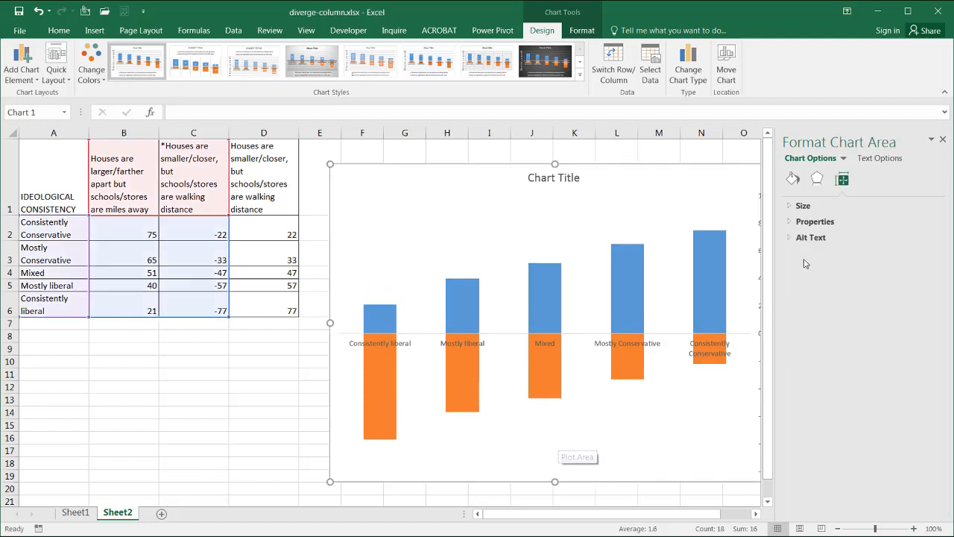
left_click_drag(686, 516, 714, 516)
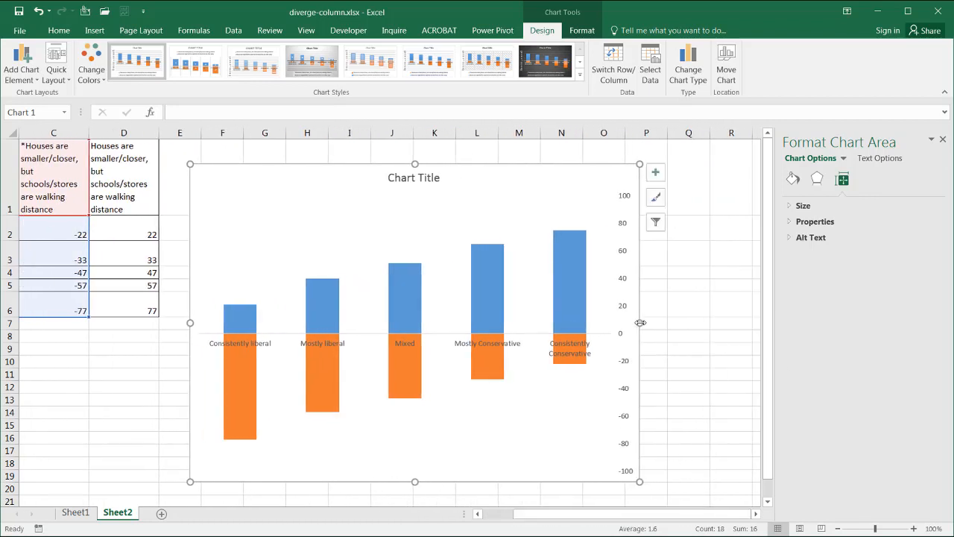
Step: Delete the chart's vertical value axis
left_click(625, 280)
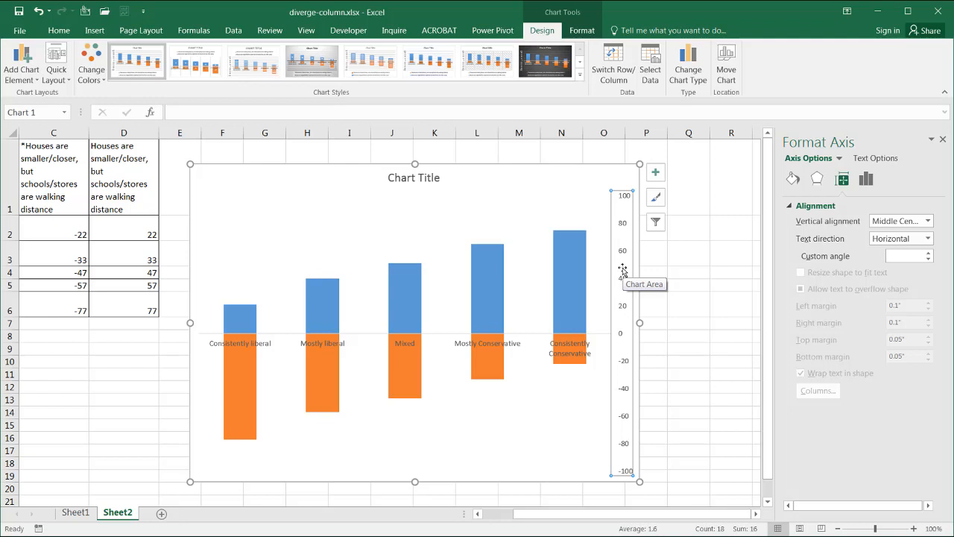
key("Delete")
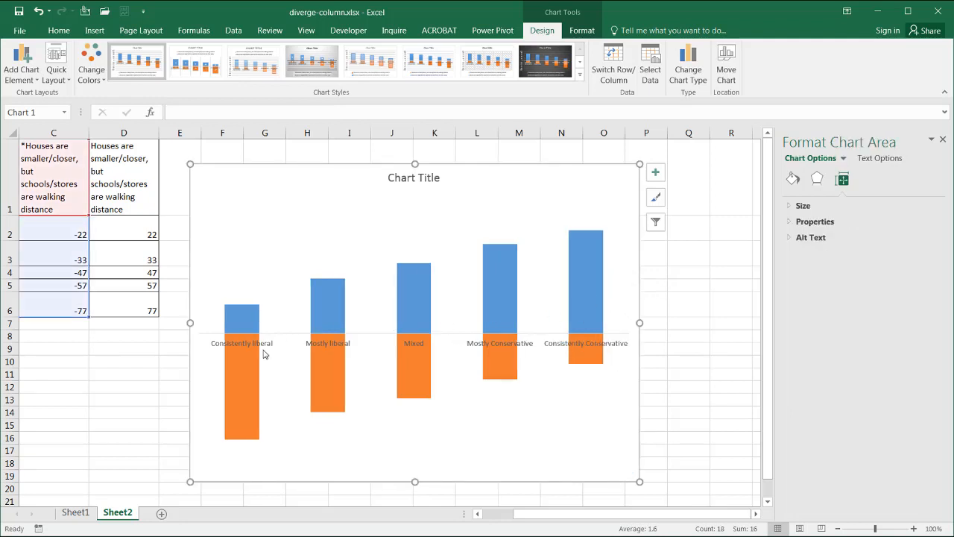
Step: Set the horizontal category axis label position to High so the category names sit above the plot
left_click(253, 346)
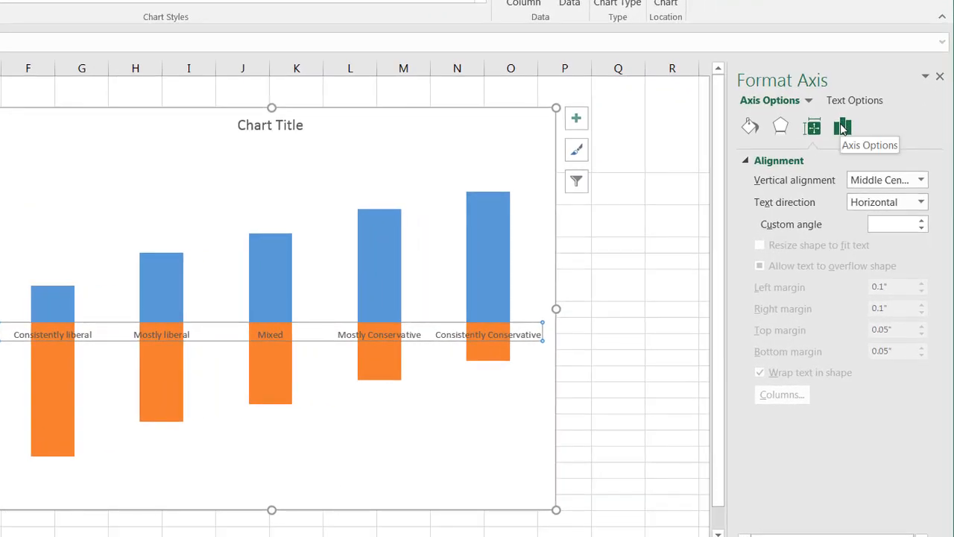
left_click(866, 179)
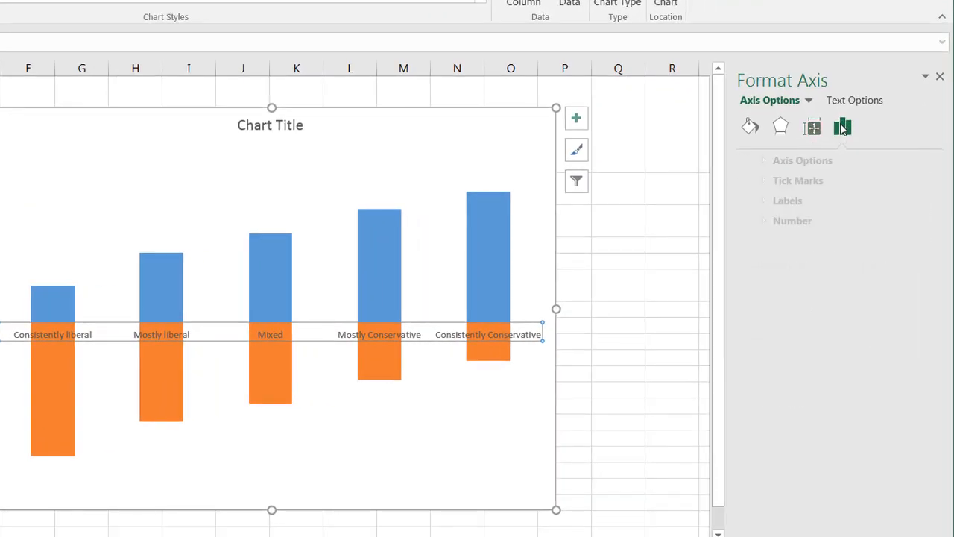
left_click(746, 161)
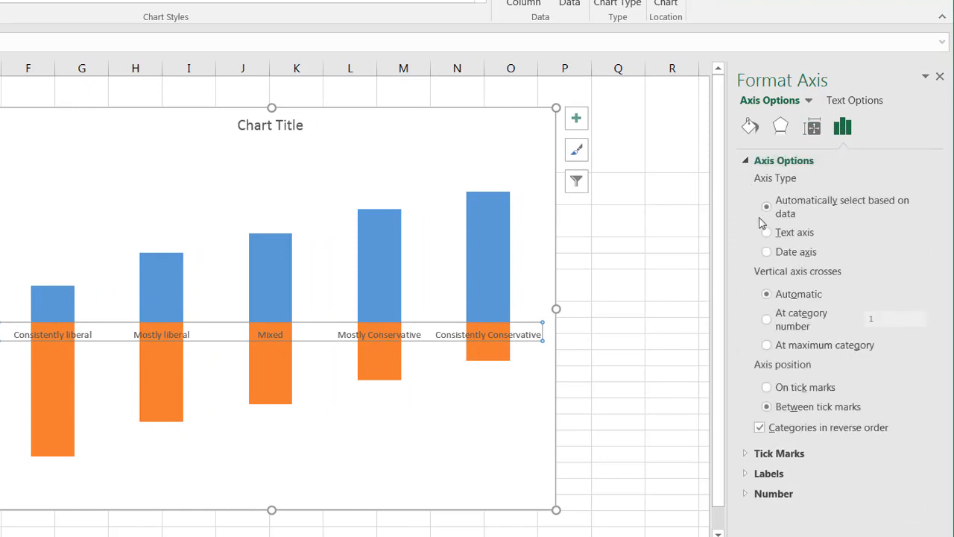
left_click(745, 475)
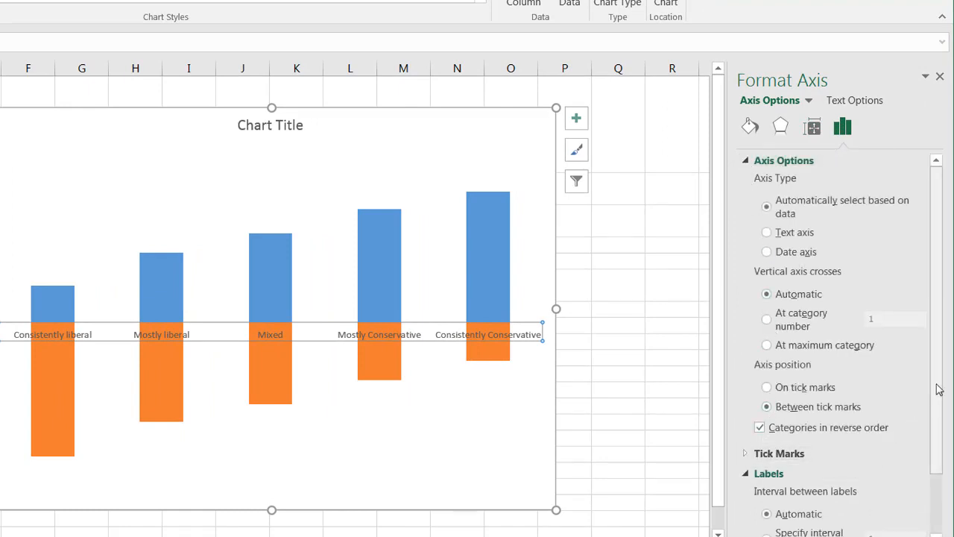
left_click_drag(939, 389, 939, 450)
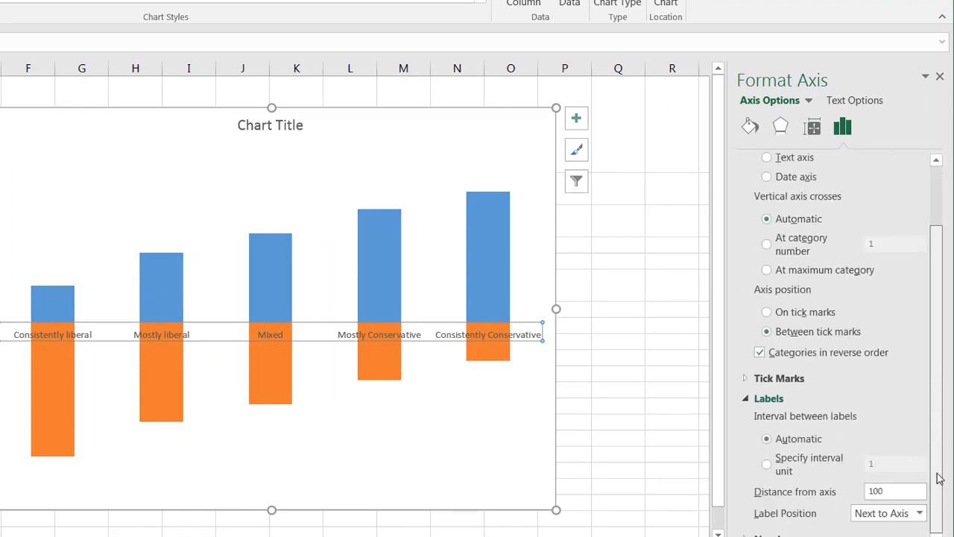
left_click(920, 513)
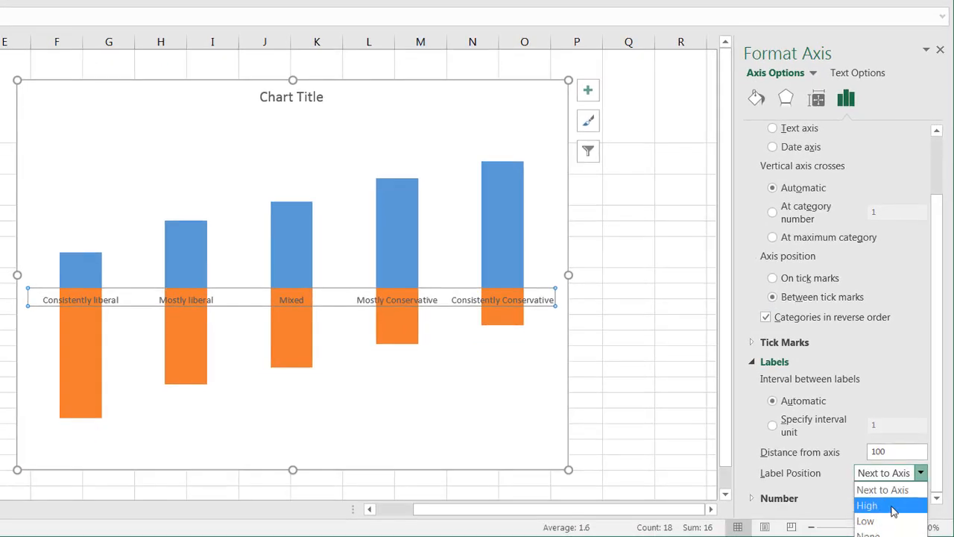
left_click(892, 506)
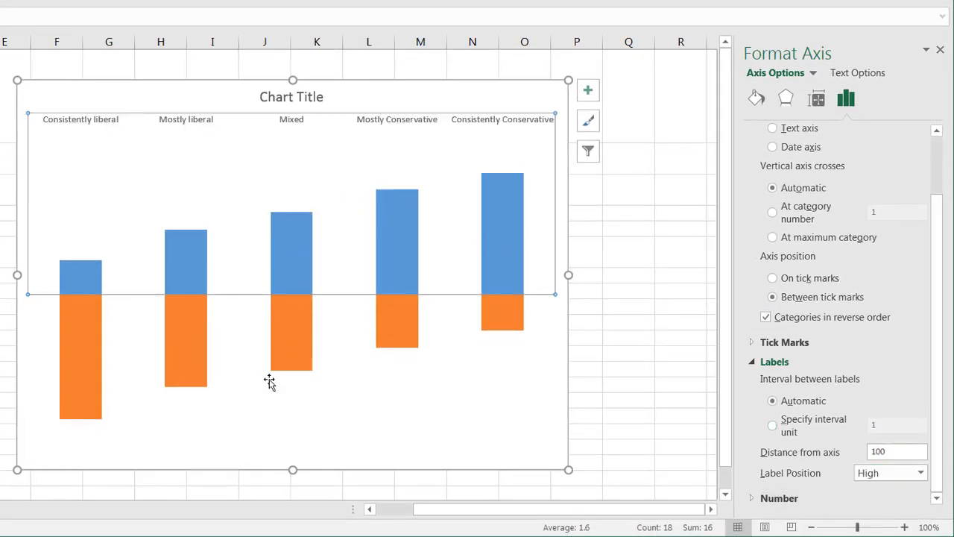
Step: Add data labels to the blue "miles away" series columns
left_click(262, 410)
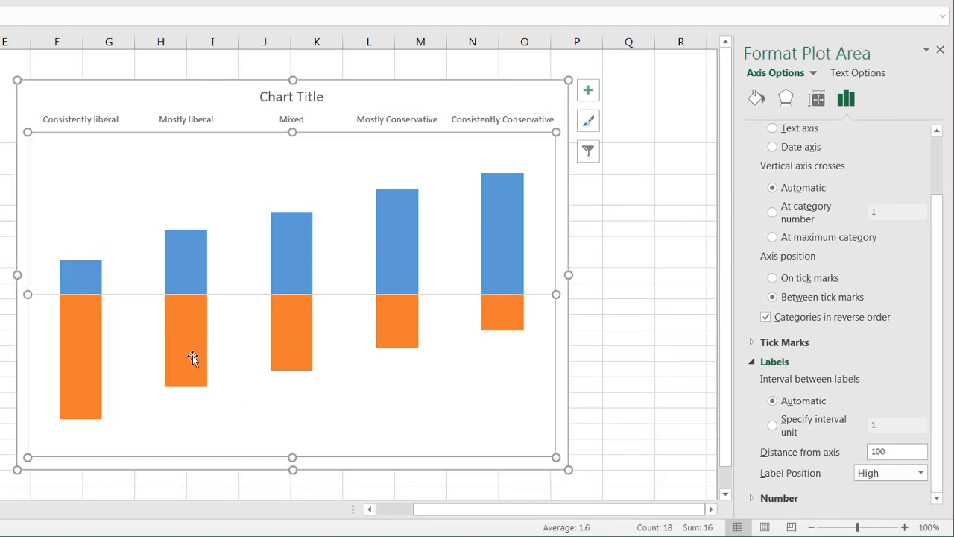
left_click(85, 279)
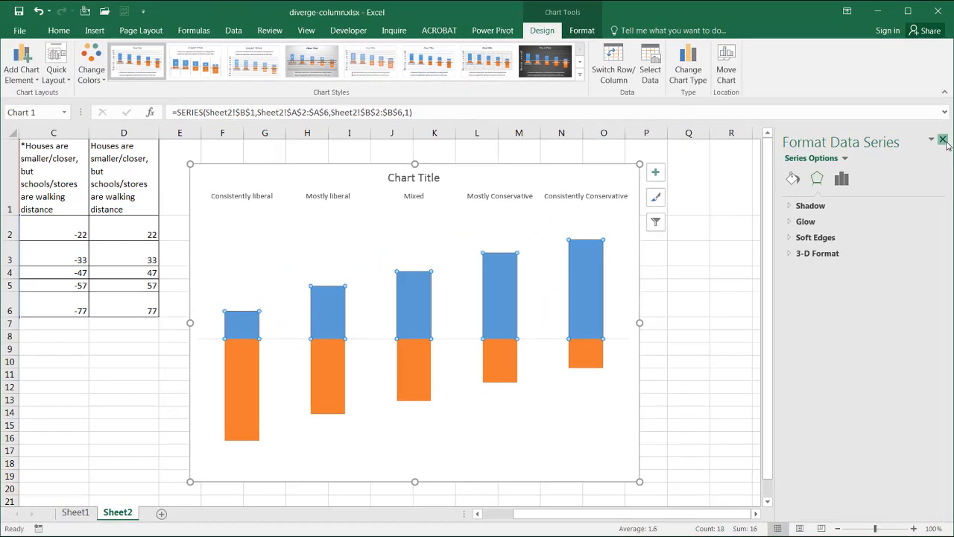
left_click(942, 139)
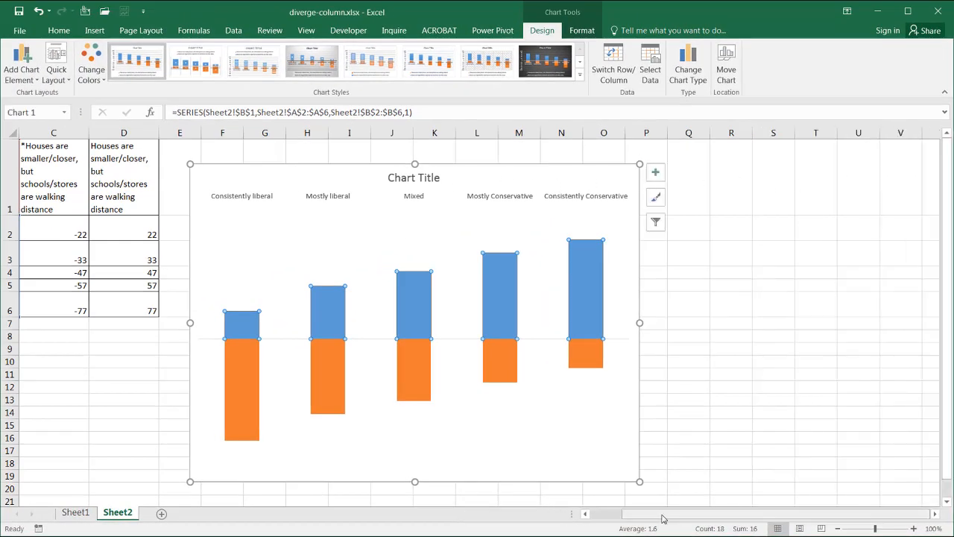
left_click_drag(660, 515, 613, 513)
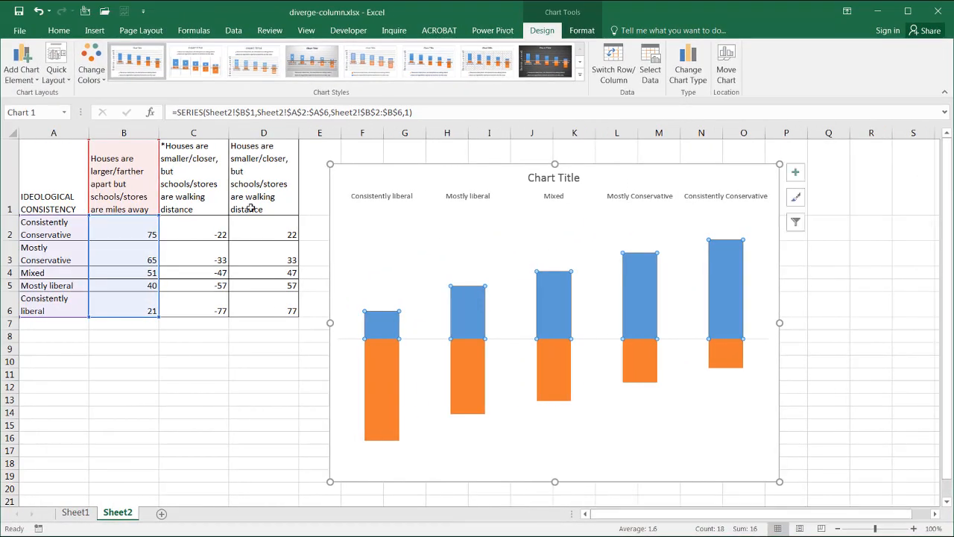
right_click(382, 331)
mouse_move(477, 419)
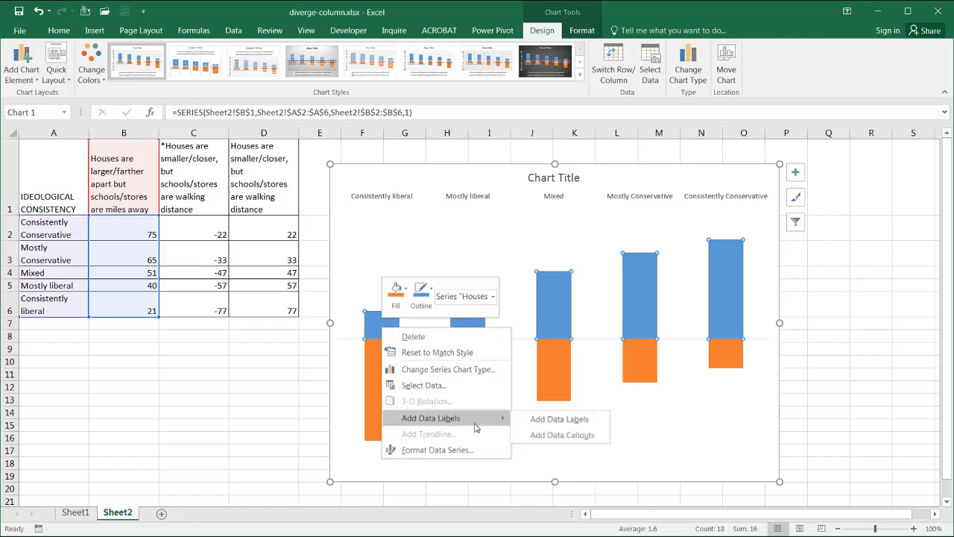
left_click(542, 421)
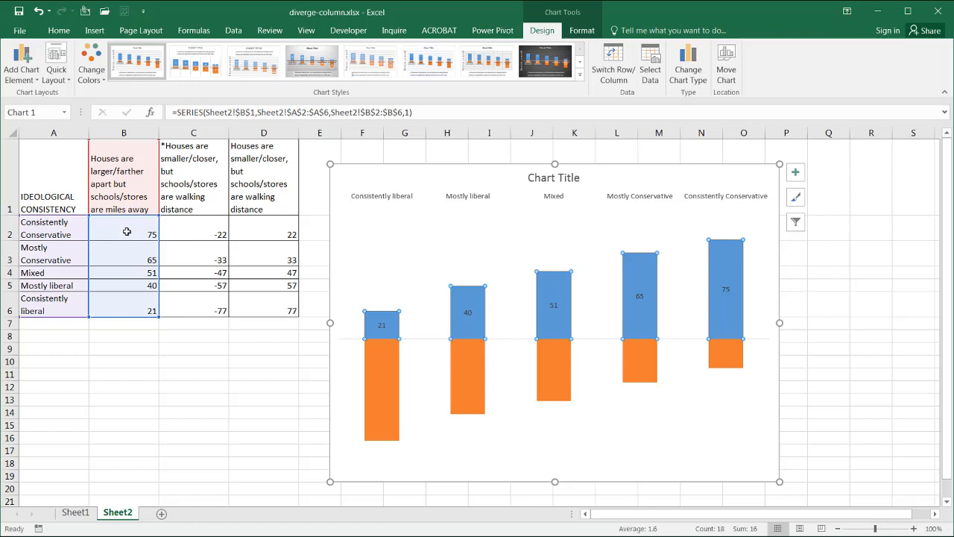
Step: Add data labels to the orange "walking distance" series columns
left_click(384, 366)
right_click(383, 366)
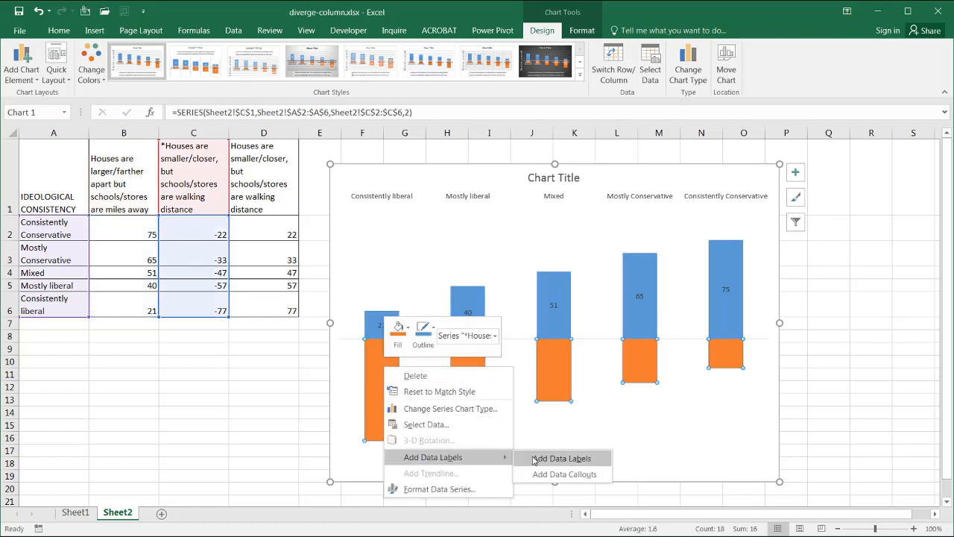
left_click(532, 461)
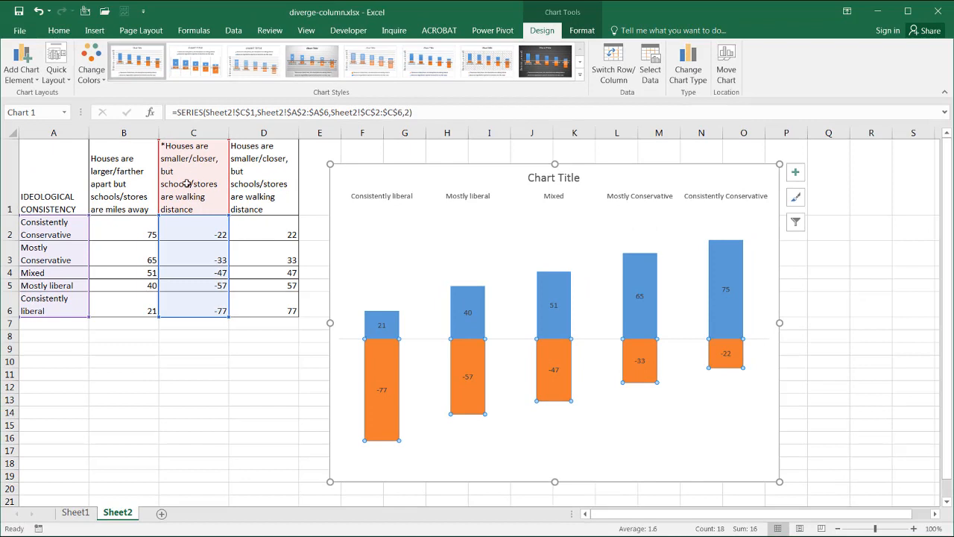
Step: Make the orange series' data labels show values from cells D2:D6 instead of the series values
left_click(381, 387)
right_click(382, 387)
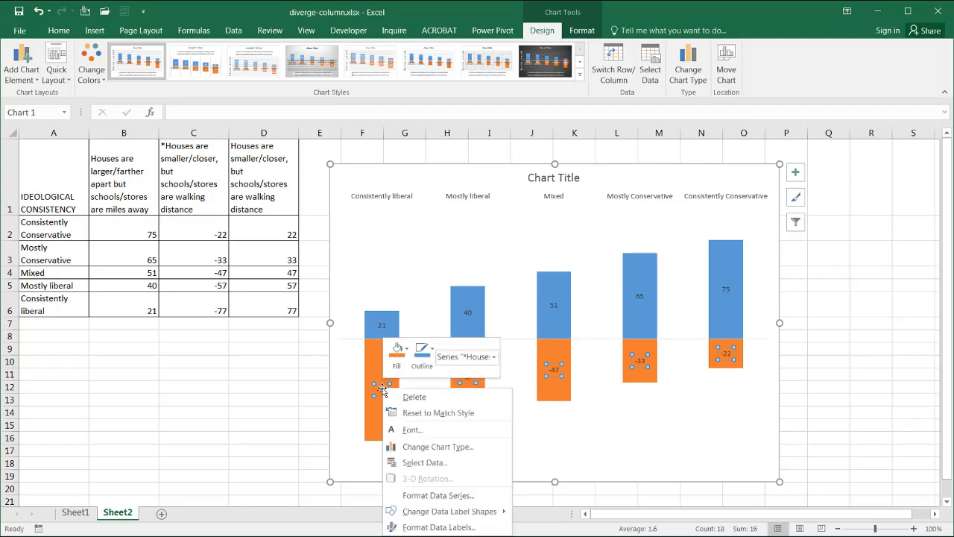
left_click(469, 527)
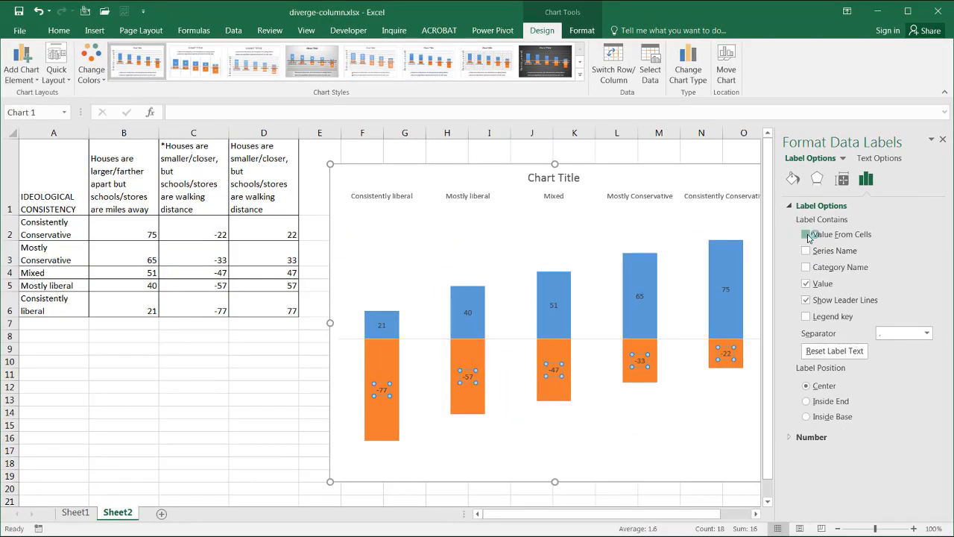
left_click(662, 198)
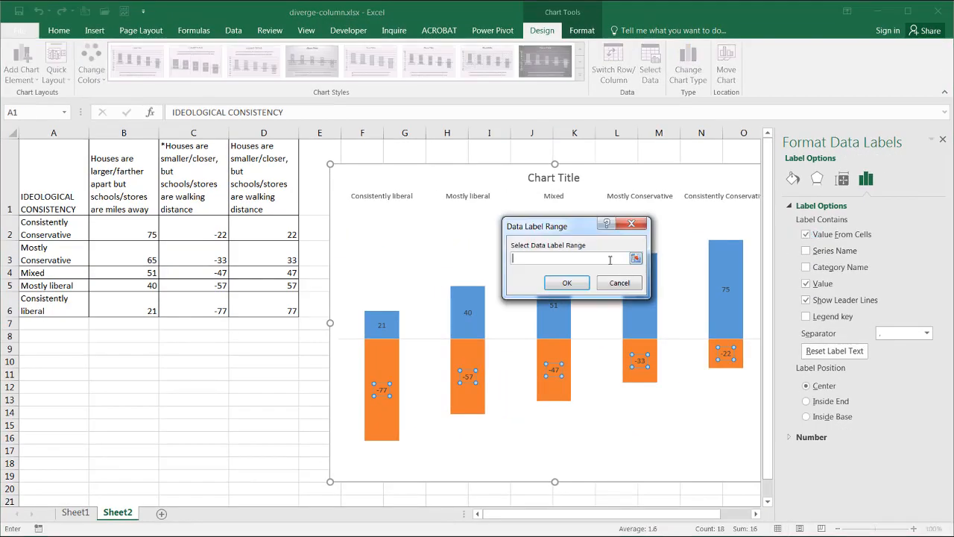
left_click_drag(269, 228, 277, 312)
left_click(565, 282)
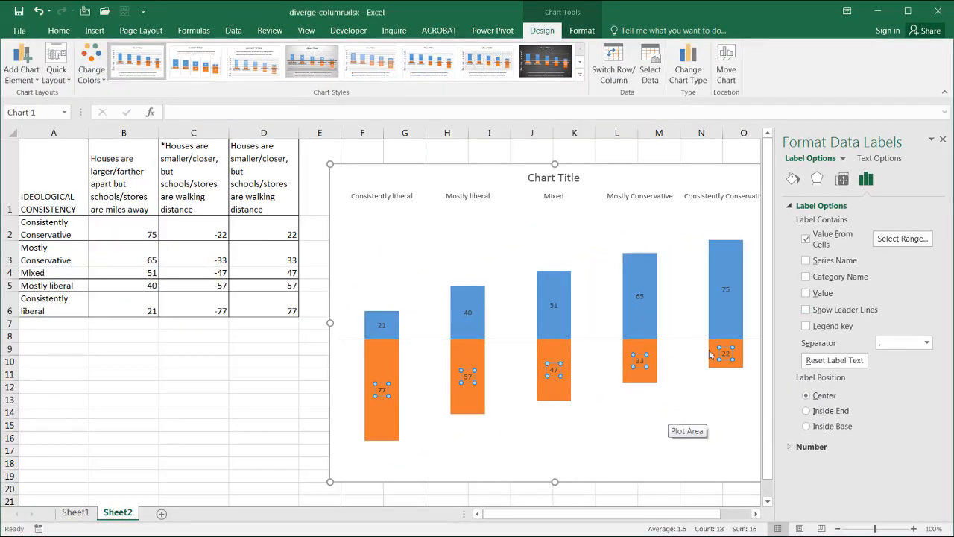
Step: Fill the blue series with a light gold solid color (Gold, Accent 4, Lighter)
left_click(727, 307)
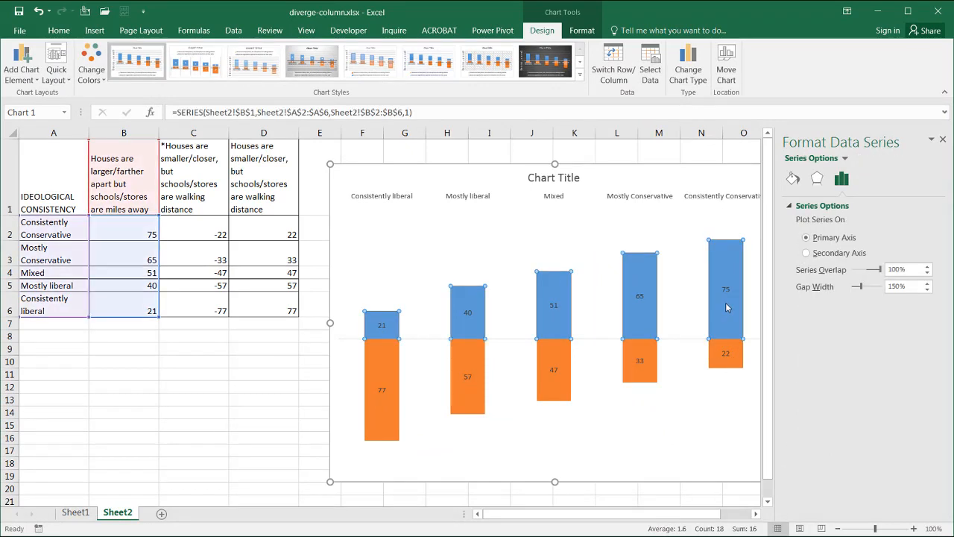
left_click(794, 178)
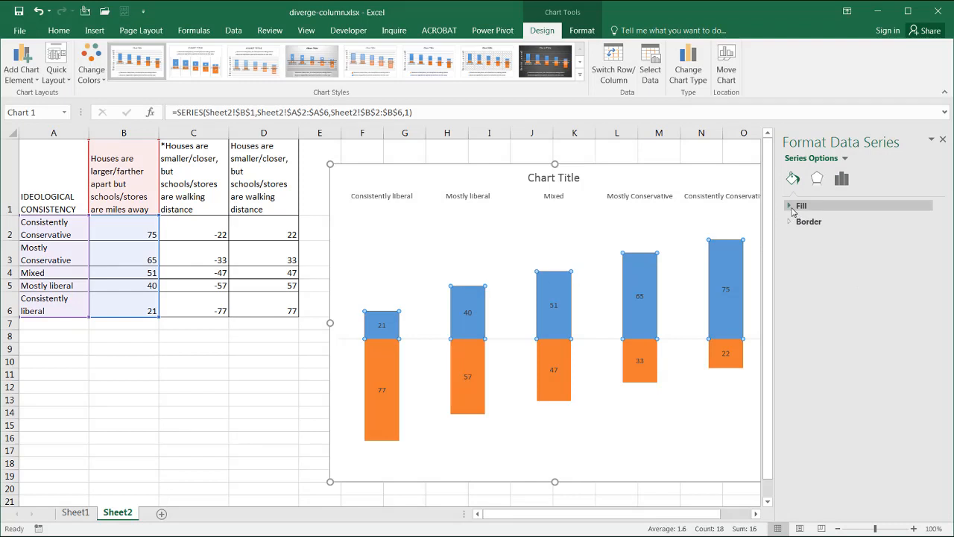
left_click(799, 205)
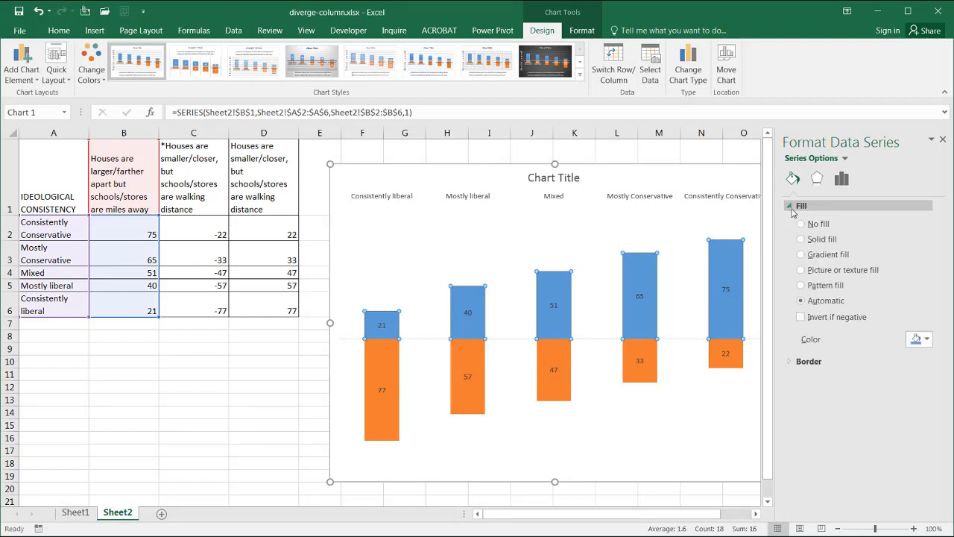
left_click(927, 340)
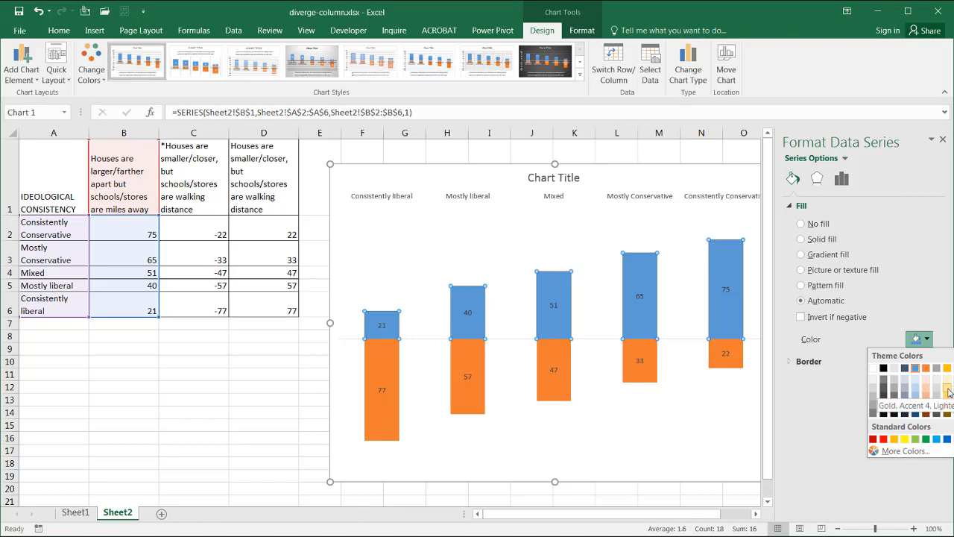
left_click(947, 391)
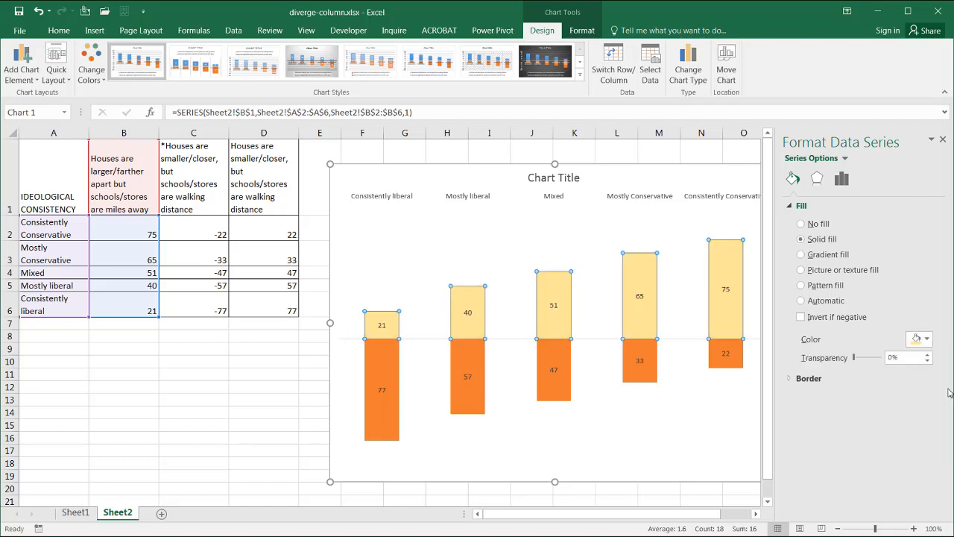
Step: Fill the orange series with a darker gold shade
left_click(384, 365)
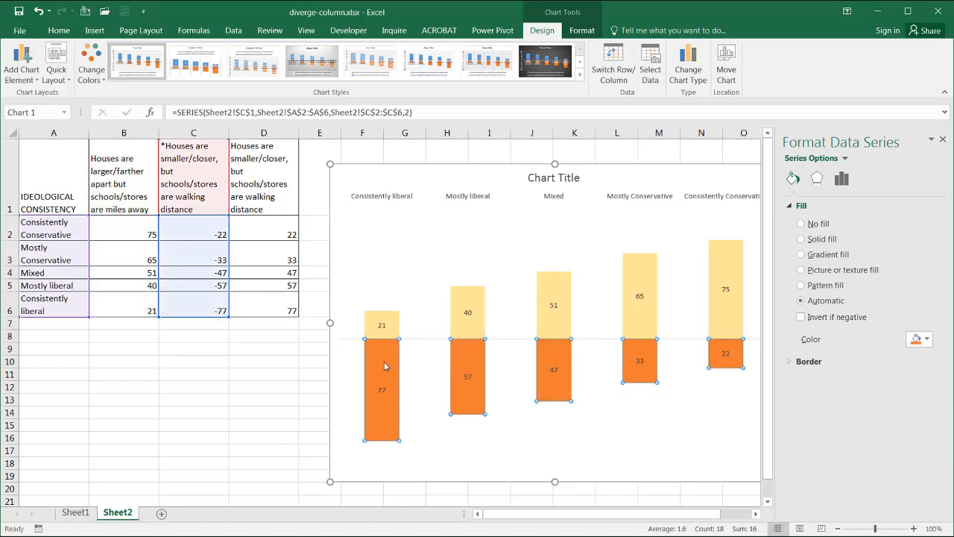
right_click(384, 365)
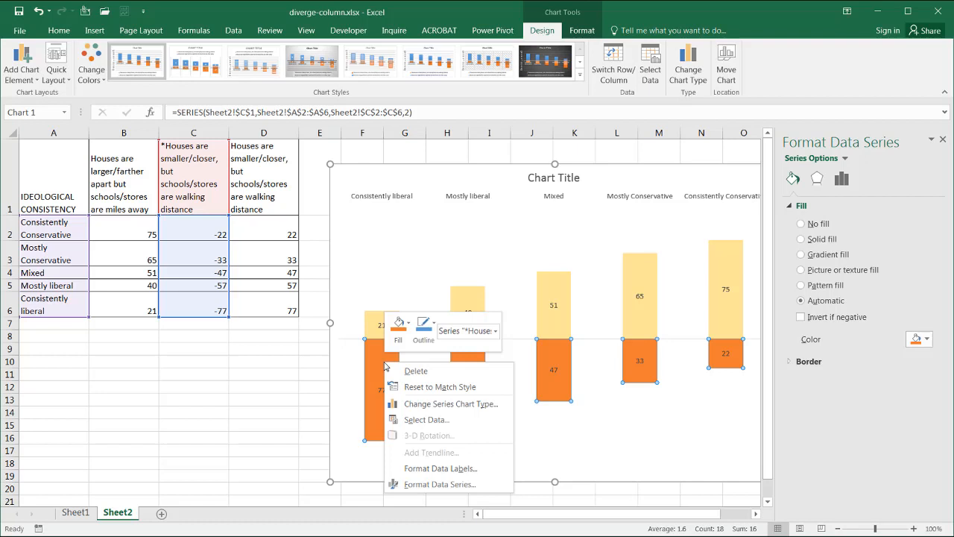
left_click(406, 326)
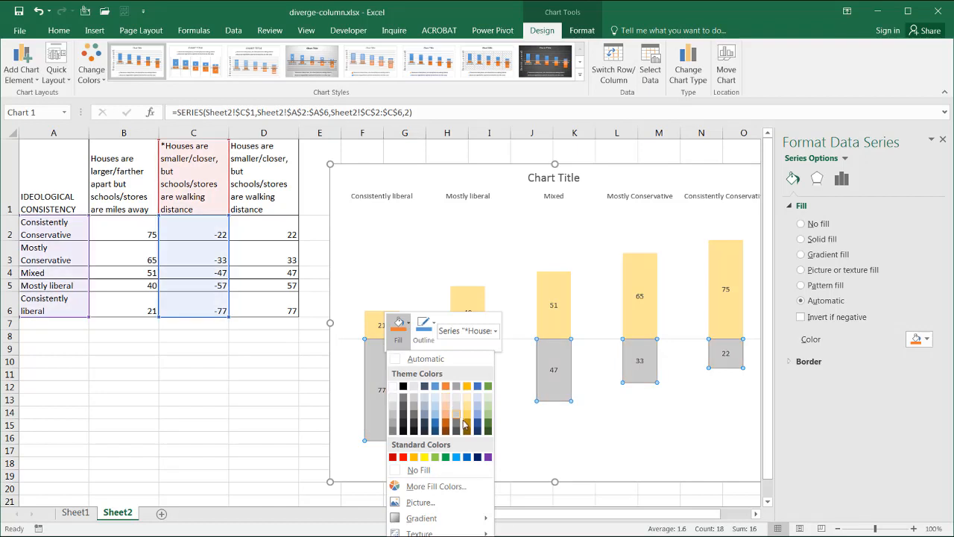
left_click(467, 425)
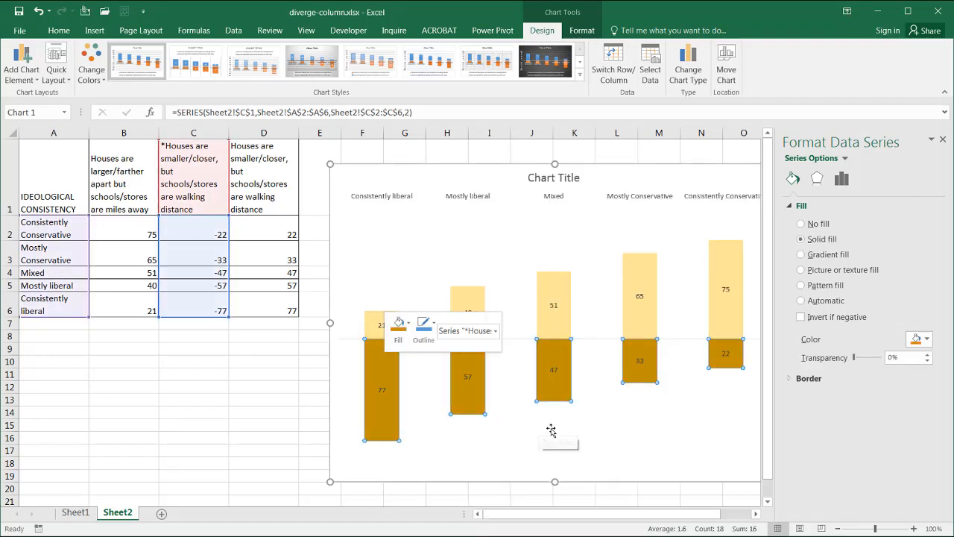
Step: Close the pane and shrink the plot area from its left and top edges, nudging the bottom edge up
left_click(624, 455)
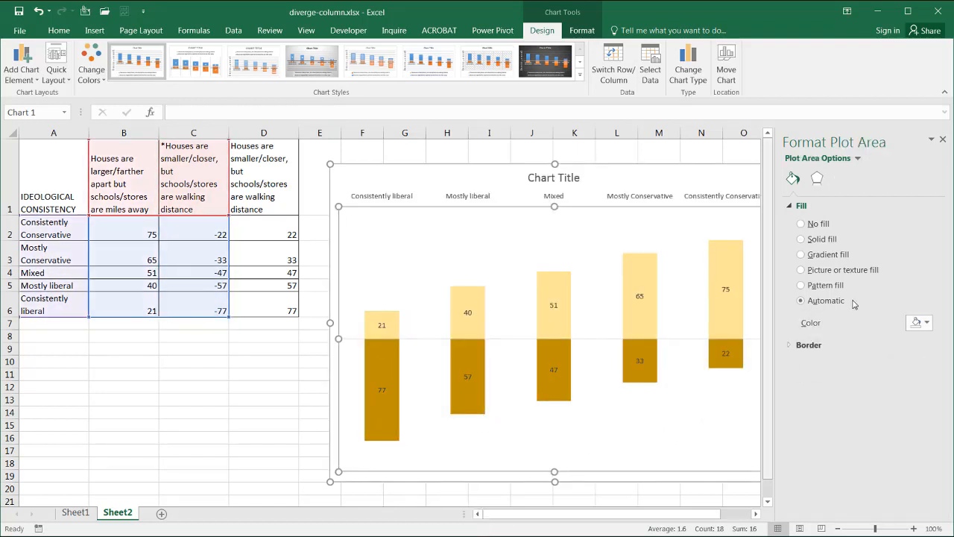
left_click(942, 140)
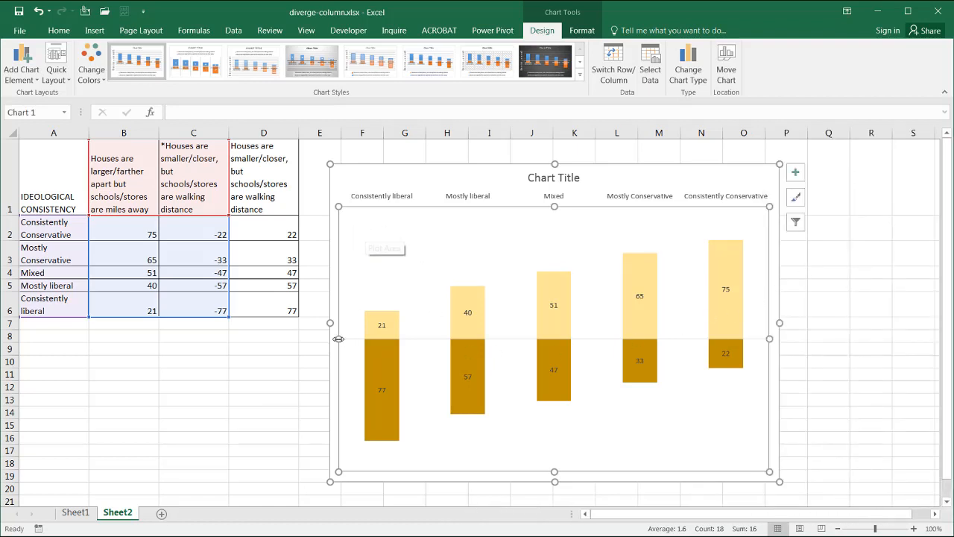
left_click_drag(338, 339, 409, 335)
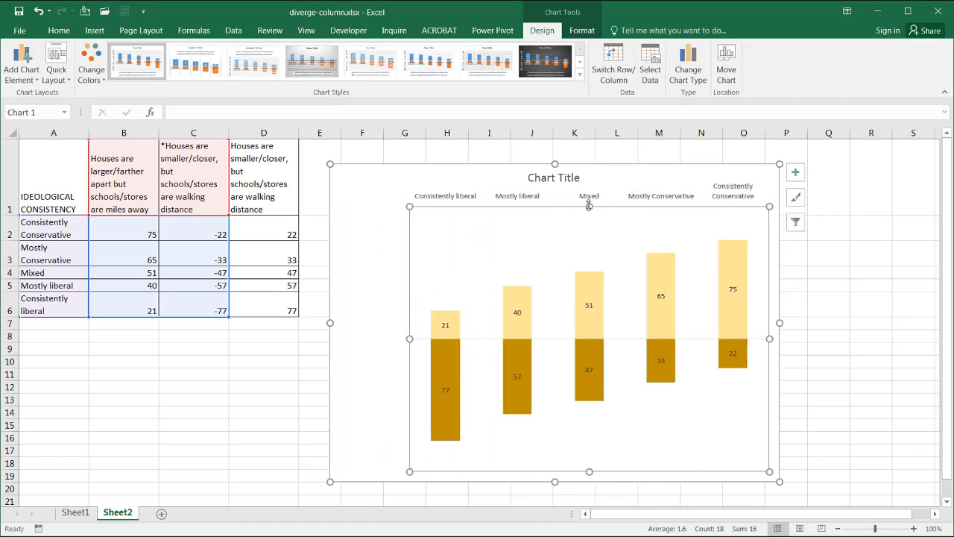
left_click_drag(589, 206, 589, 237)
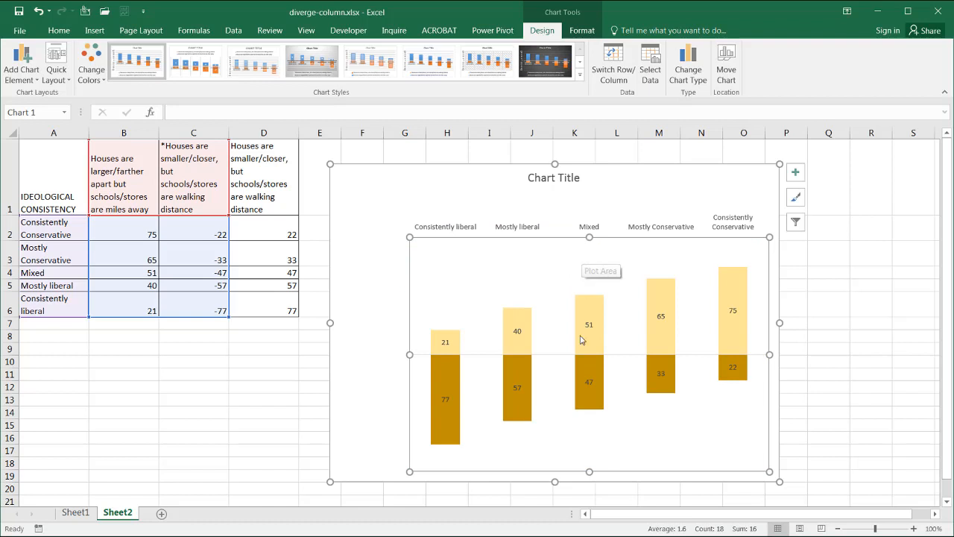
left_click_drag(589, 463, 589, 458)
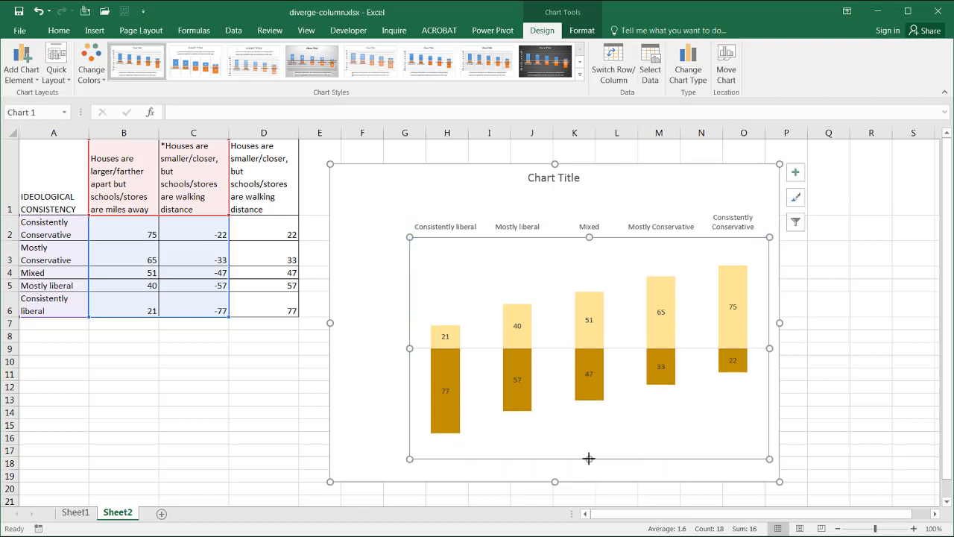
Step: Nudge the plot area's top edge up slightly, checking the chart layout against the Pew reference chart
left_click(589, 227)
left_click_drag(589, 229, 589, 228)
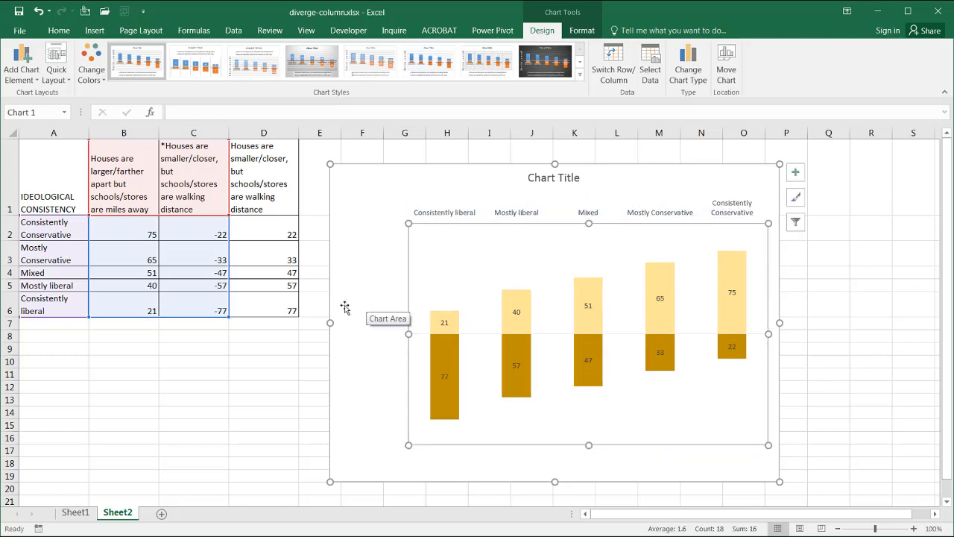
key("alt+Tab")
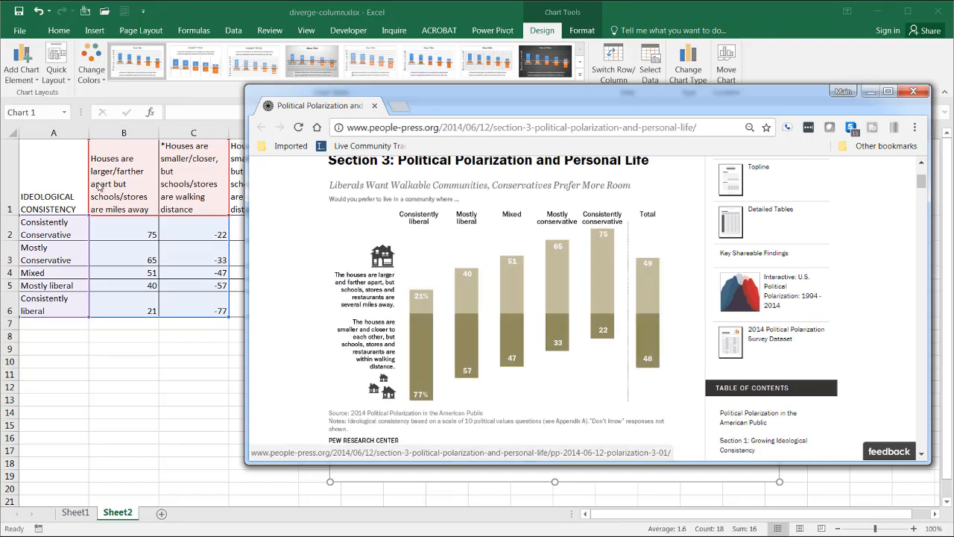
key("alt+Tab")
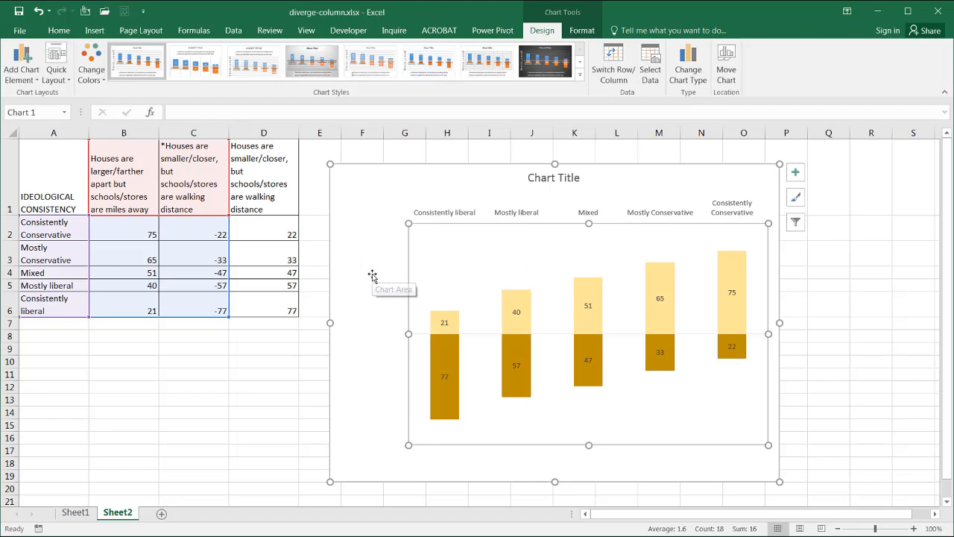
Step: Insert a text box at the chart's left side and link its text to cell B1
left_click(93, 34)
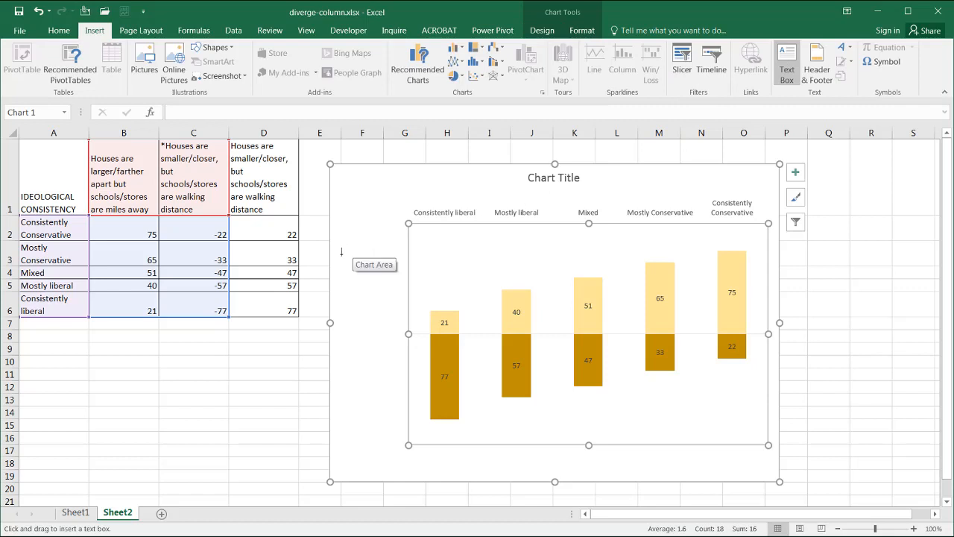
mouse_move(341, 252)
left_mouse_down()
mouse_move(407, 326)
mouse_move(382, 292)
left_mouse_up()
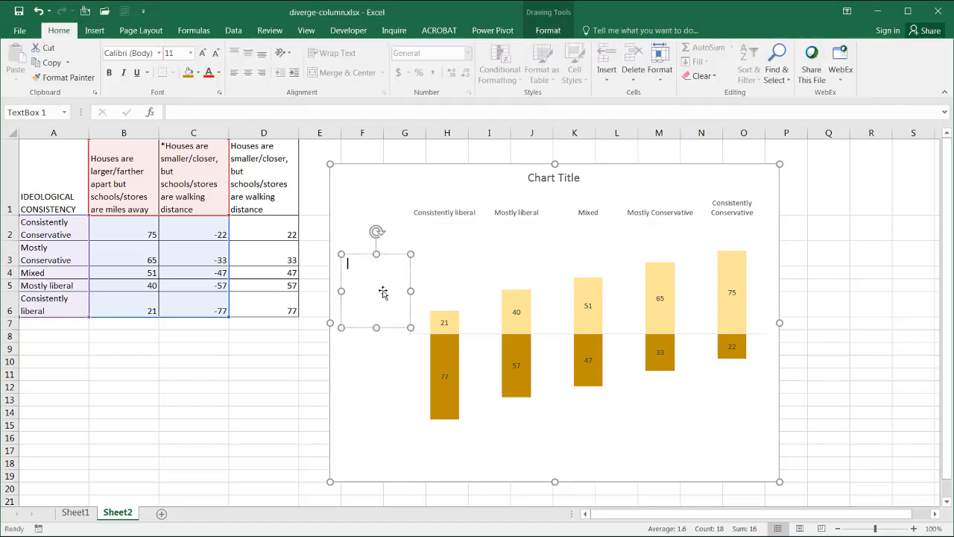
left_click(236, 114)
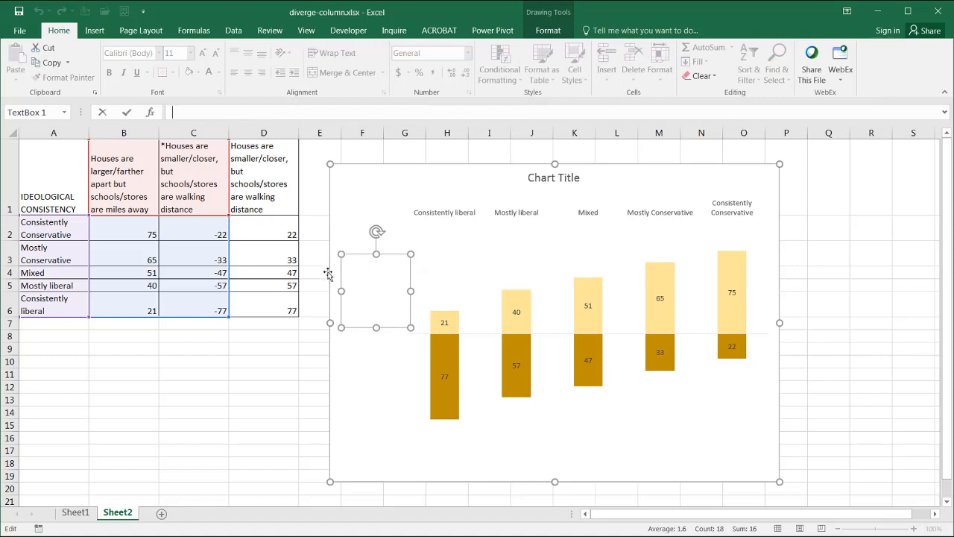
type("=")
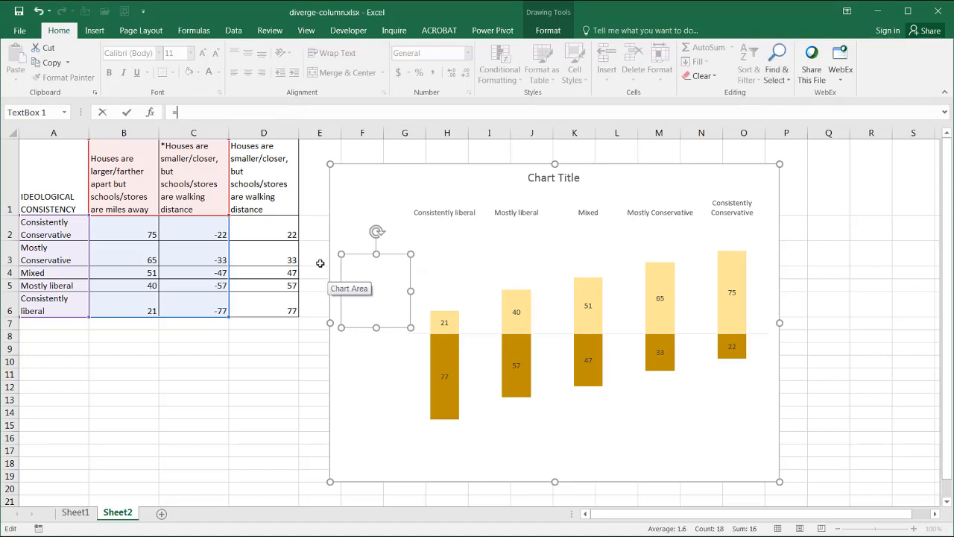
left_click(116, 165)
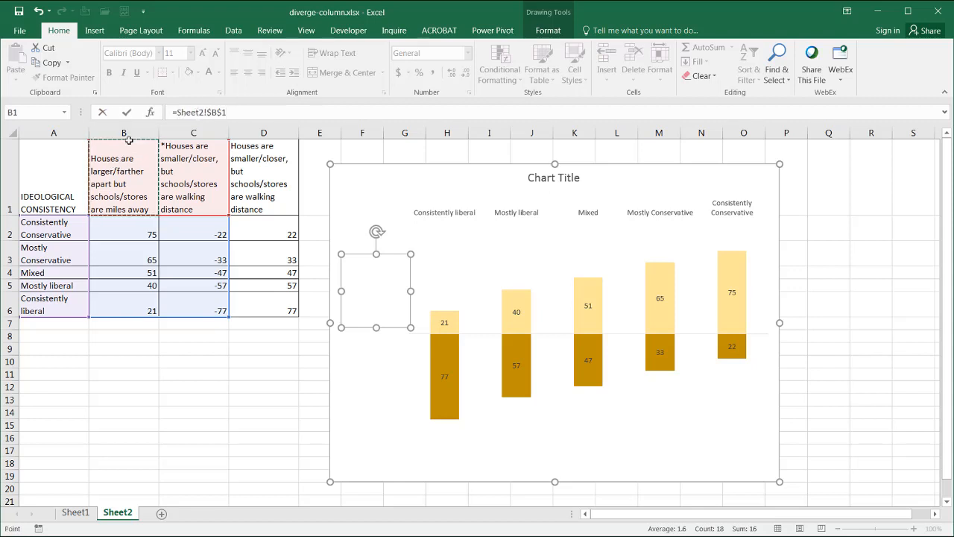
key("Return")
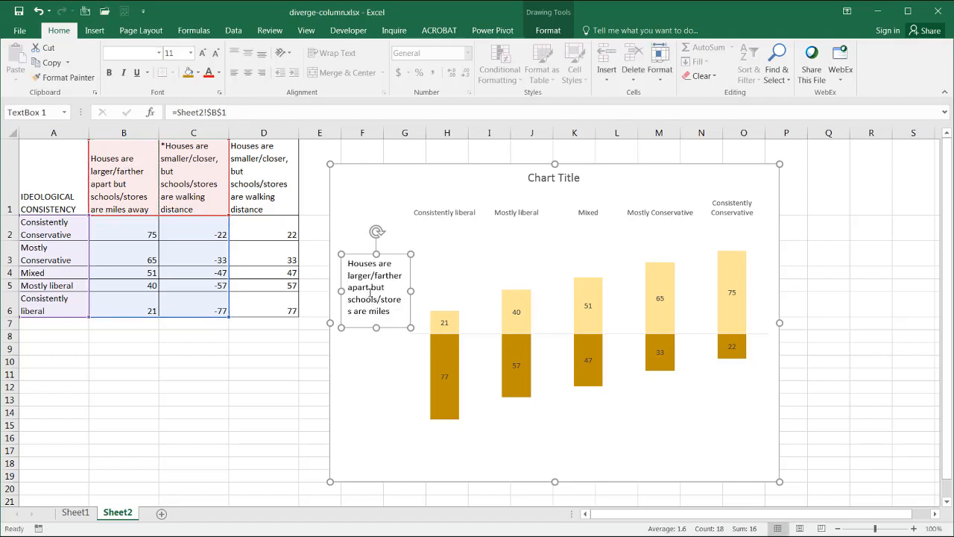
Step: Make the text box taller so all its text fits and move it up above the axis line
double_click(359, 273)
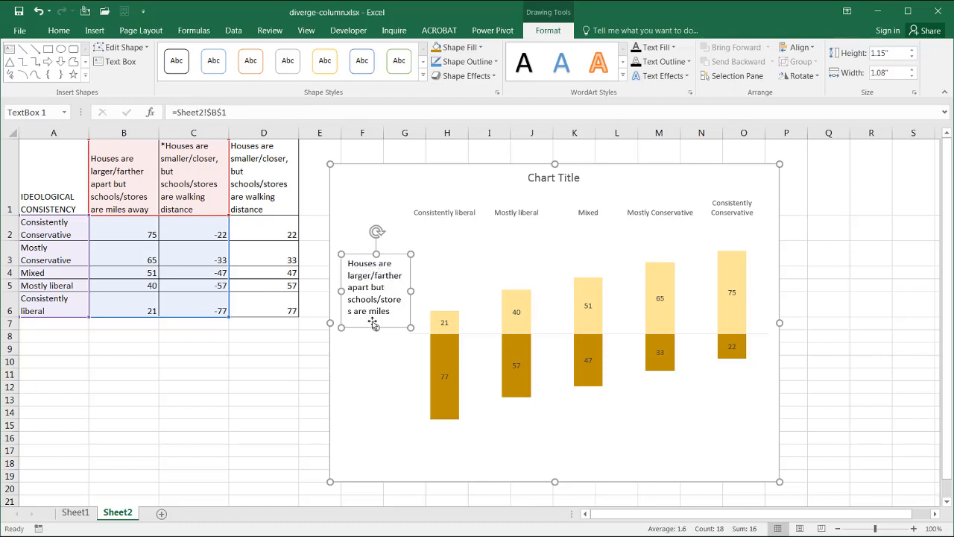
left_click_drag(377, 328, 376, 345)
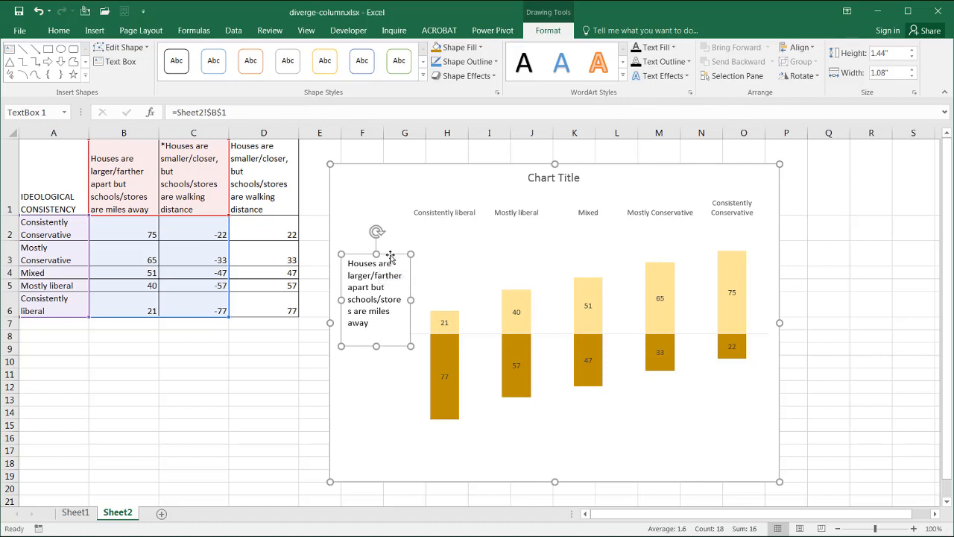
left_click_drag(389, 256, 390, 247)
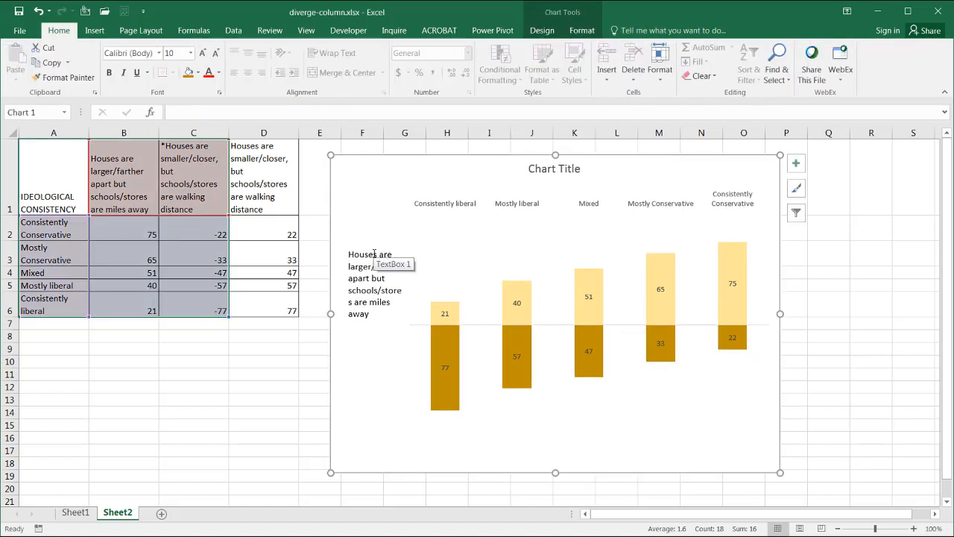
key("ctrl+z")
left_click(370, 262)
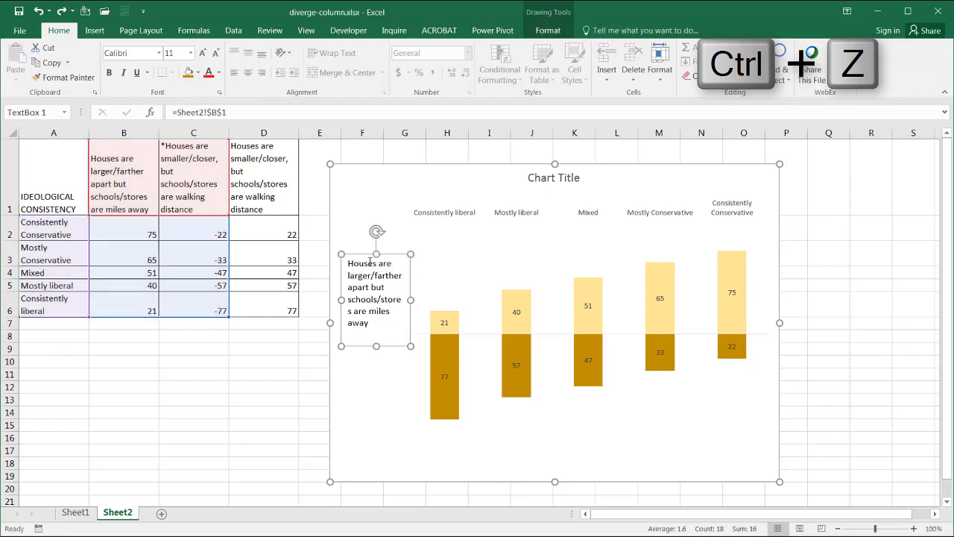
left_click_drag(365, 255, 367, 241)
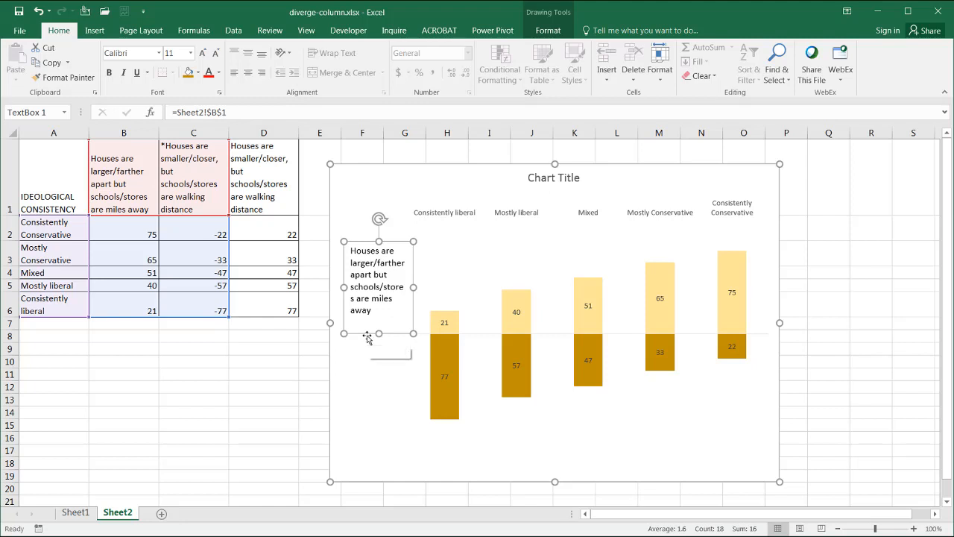
Step: Duplicate the text box, place the copy below the axis line, and link it to cell D1
key("ctrl+d")
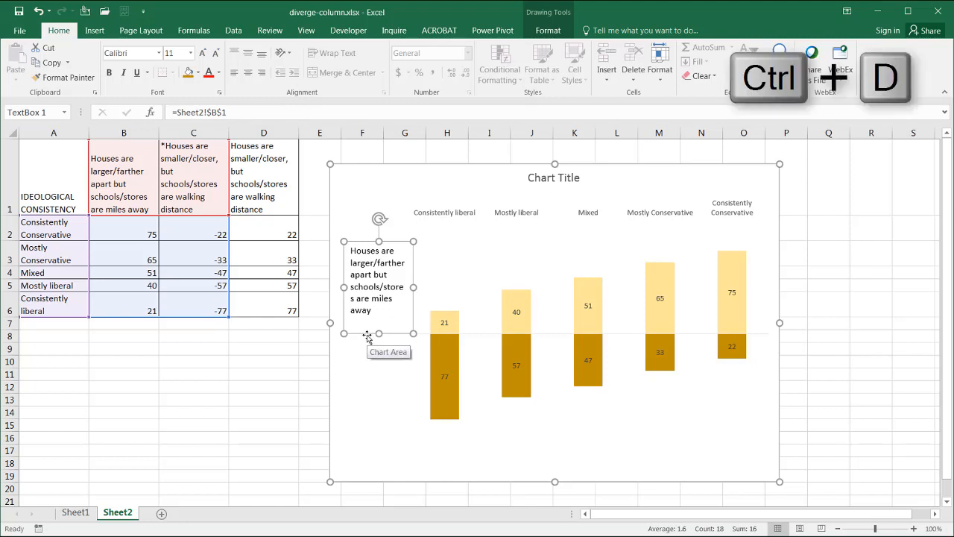
left_click_drag(370, 345, 360, 430)
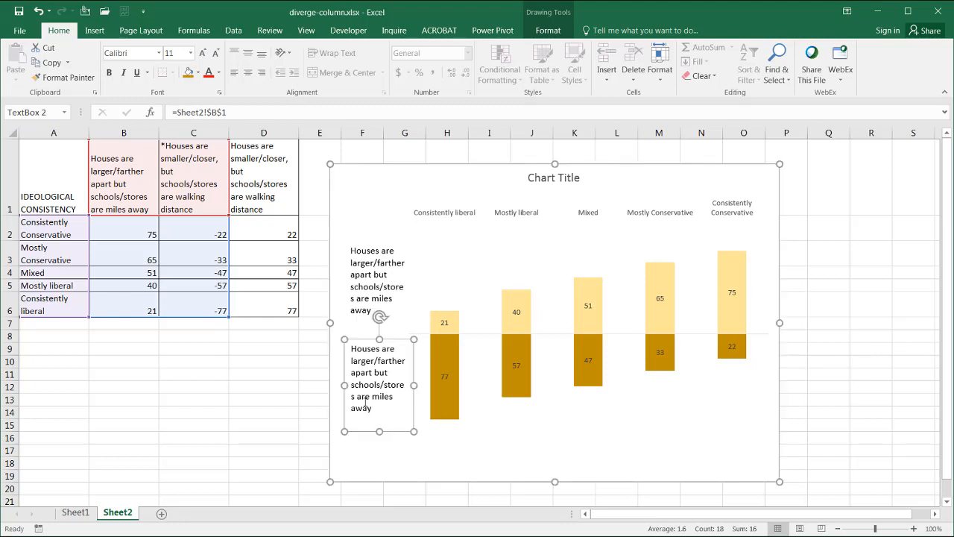
left_click(234, 112)
left_click_drag(153, 95, 139, 92)
type("=")
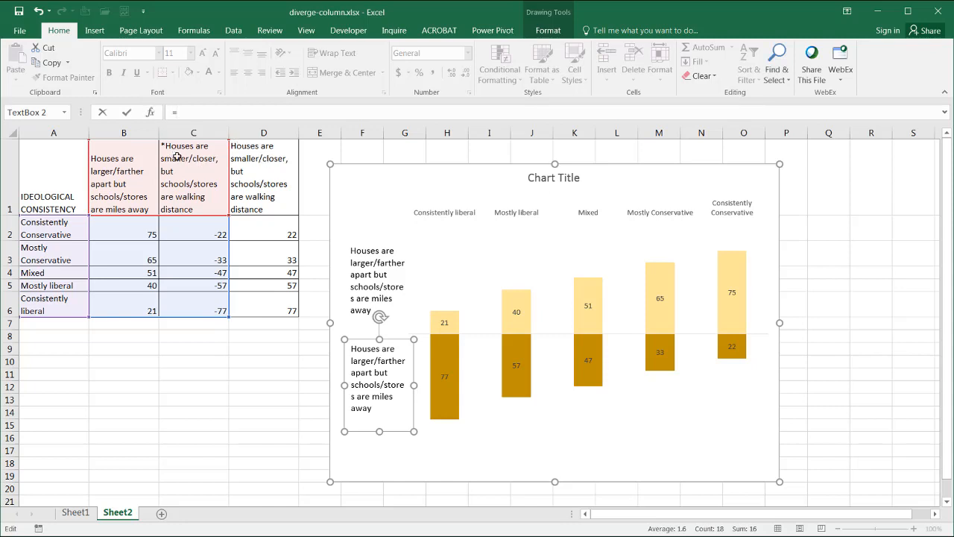
left_click(267, 162)
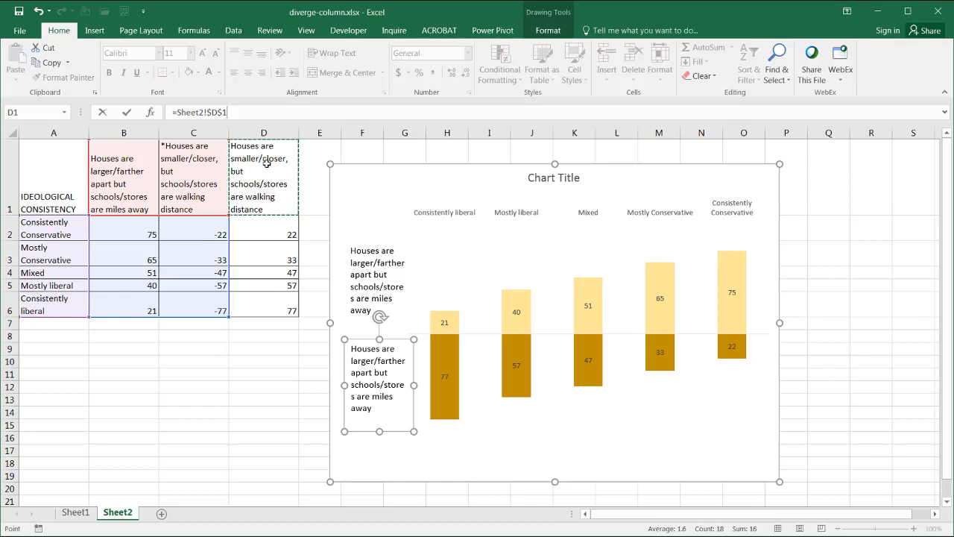
key("Return")
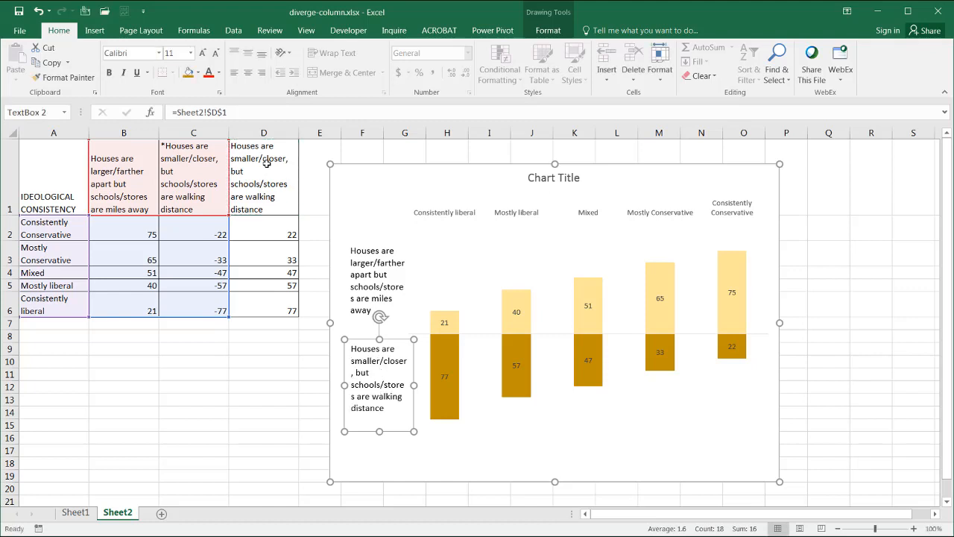
Step: Compare the chart with the finished version on Sheet1, then return to Sheet2
left_click(423, 463)
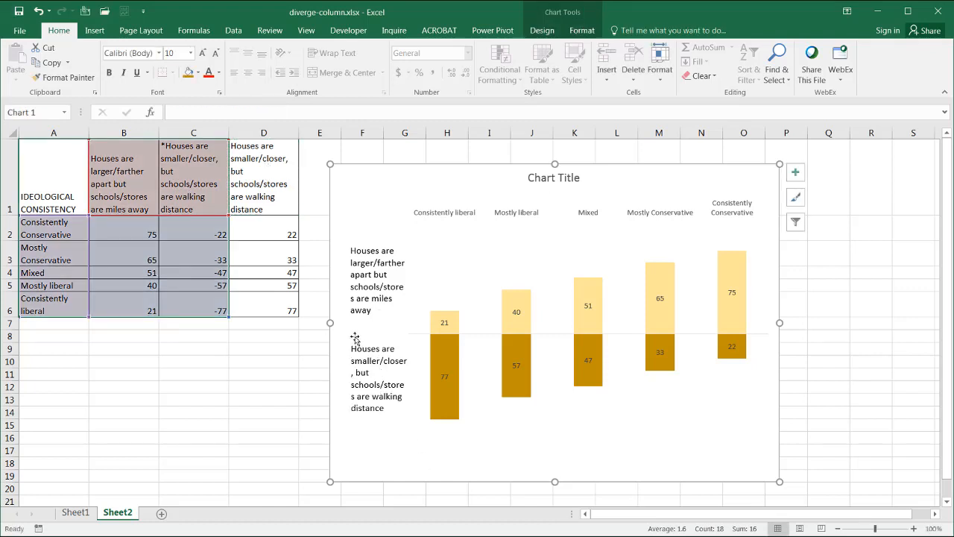
left_click(76, 513)
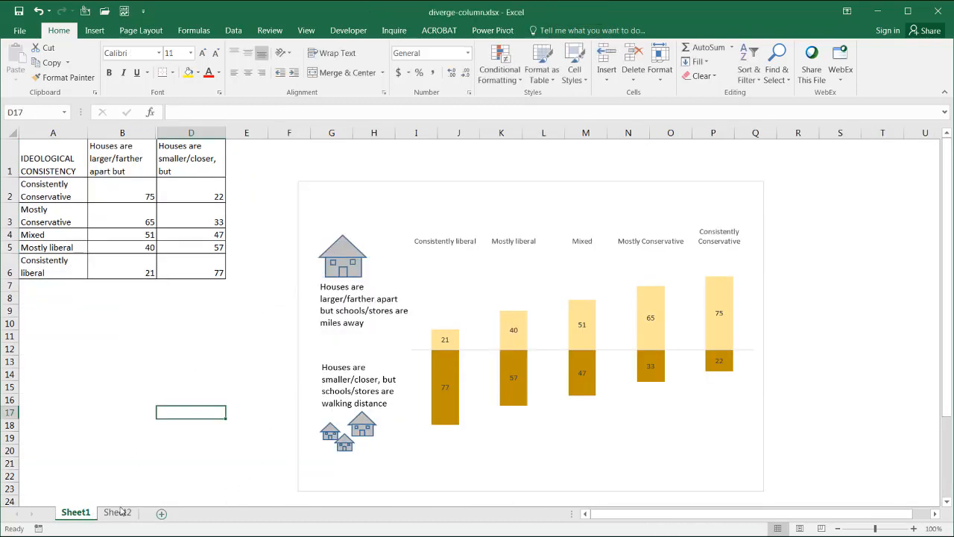
left_click(118, 513)
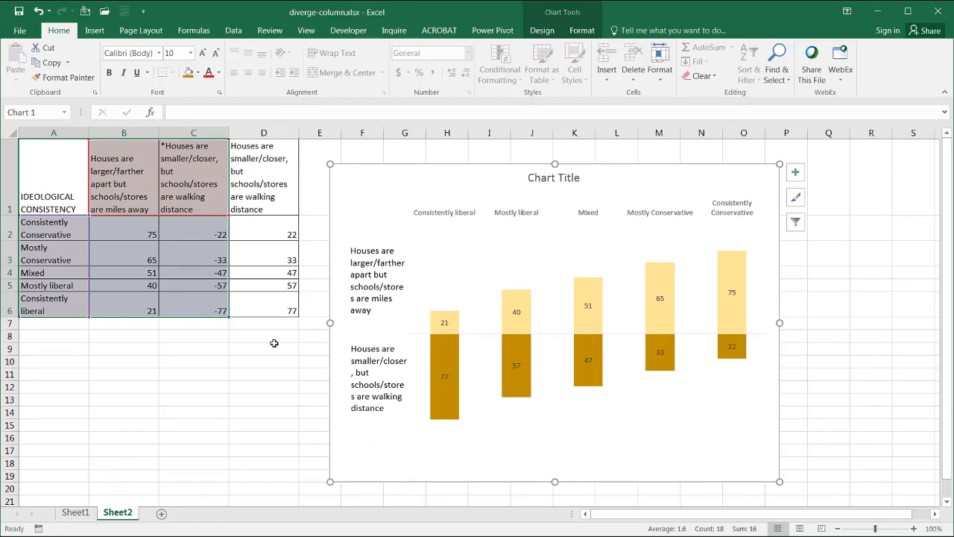
Step: Draw an isosceles triangle about 0.66 by 0.77 inches below the table as a house roof
left_click(95, 31)
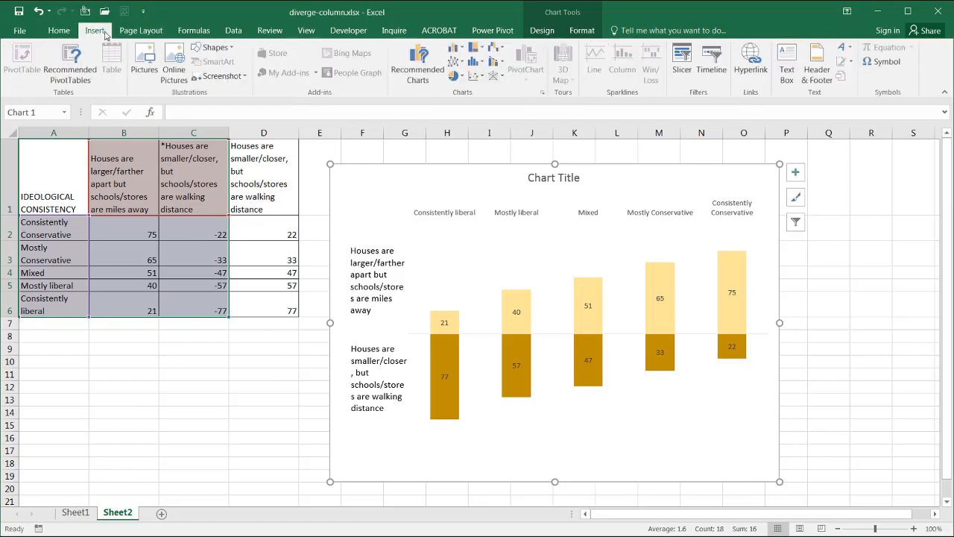
left_click(215, 47)
left_click(263, 76)
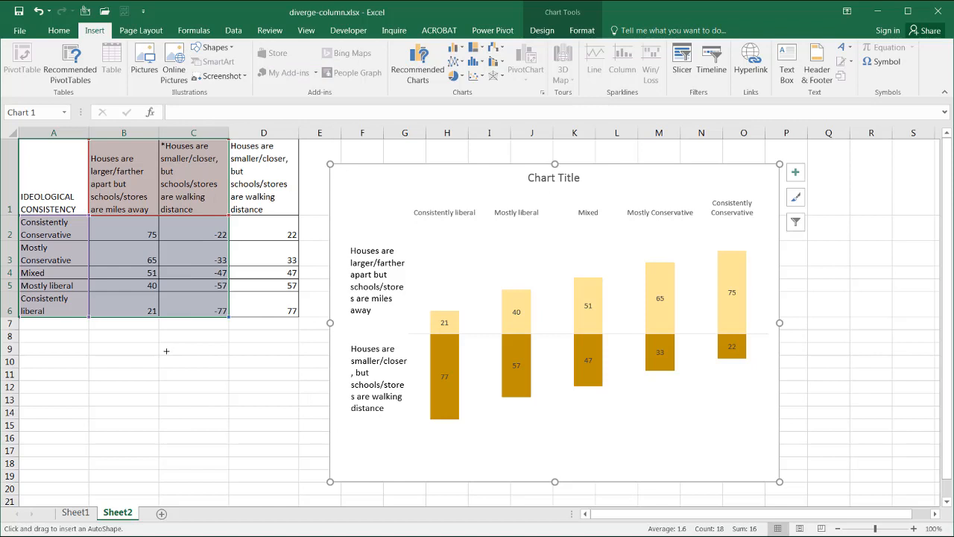
left_click_drag(167, 350, 215, 376)
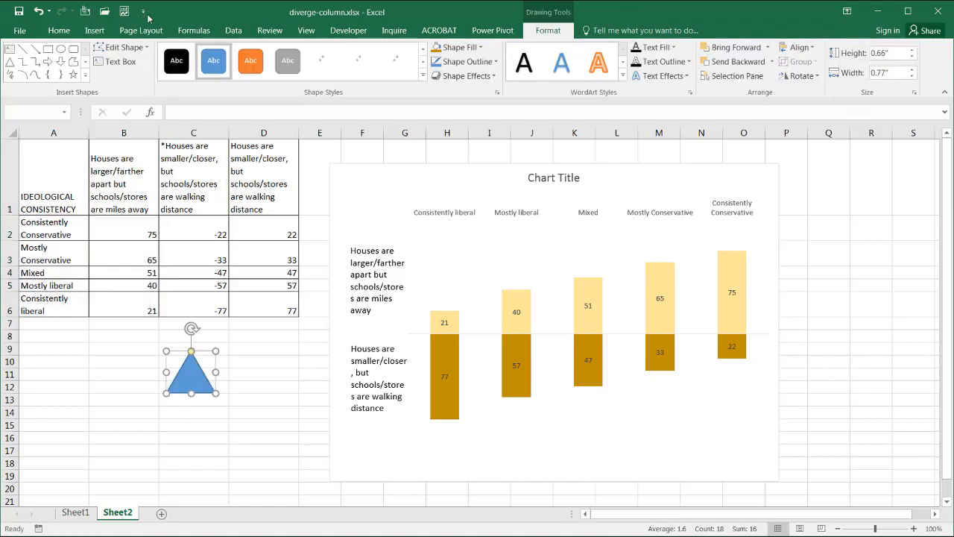
Step: Draw a square rectangle about 0.67 inches under the triangle as the house body
left_click(49, 49)
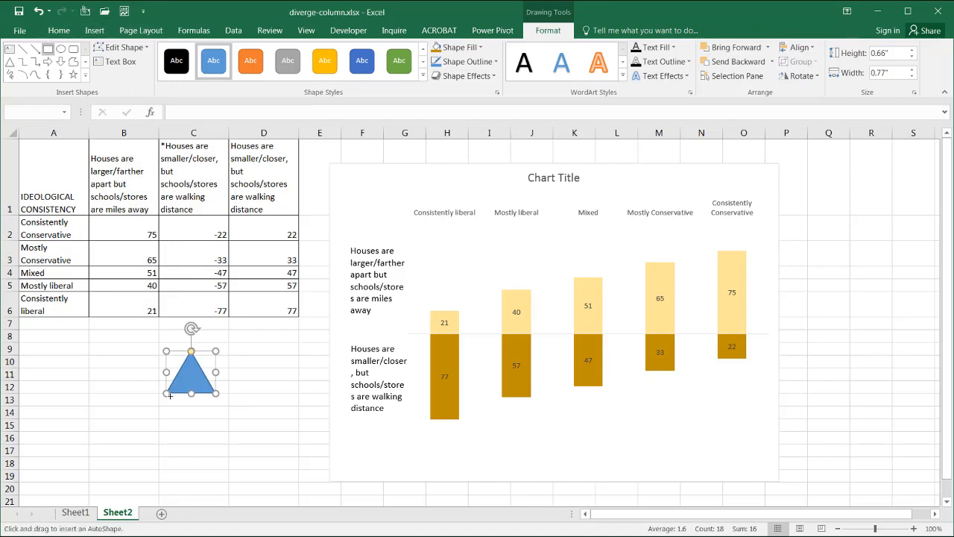
left_click_drag(174, 401, 203, 418)
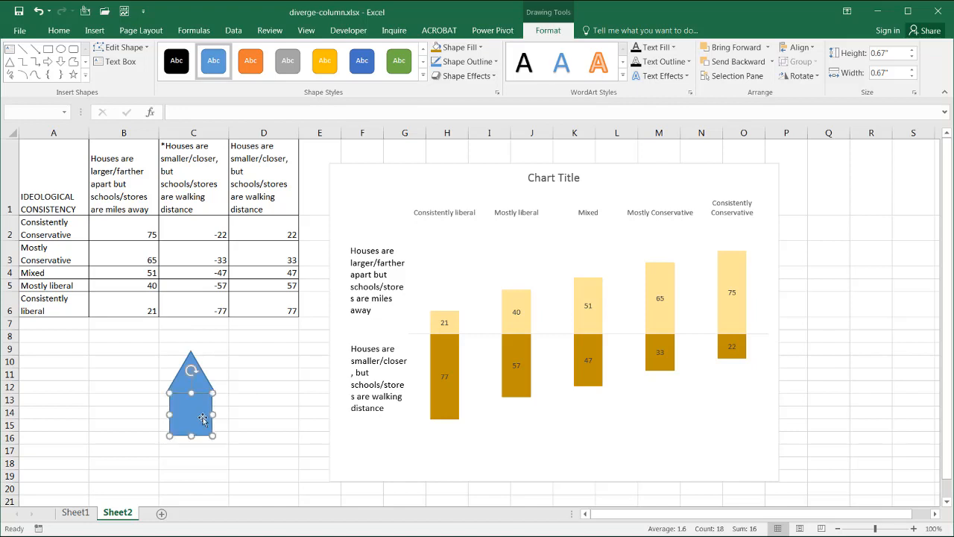
Step: Add small rectangles on the house body for windows and a door
left_click(48, 50)
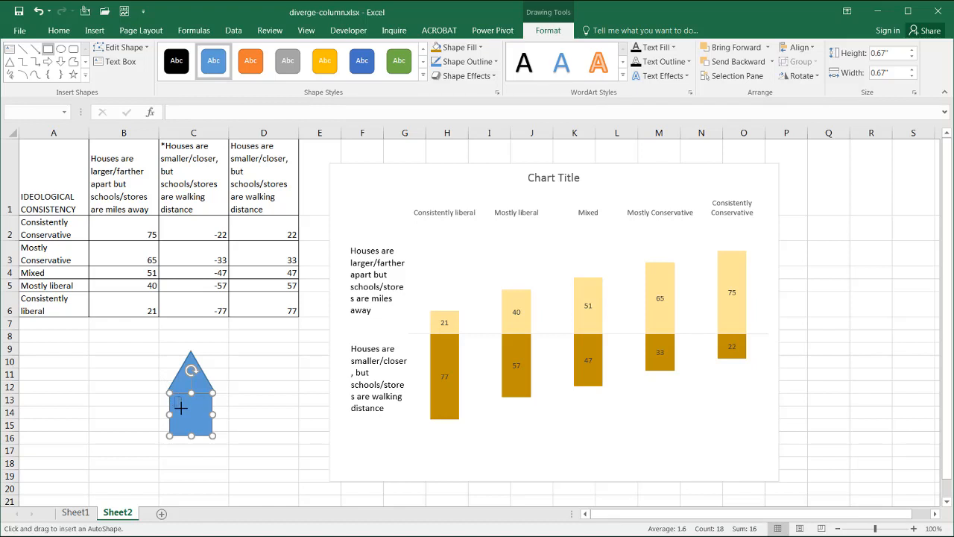
left_click_drag(174, 397, 181, 409)
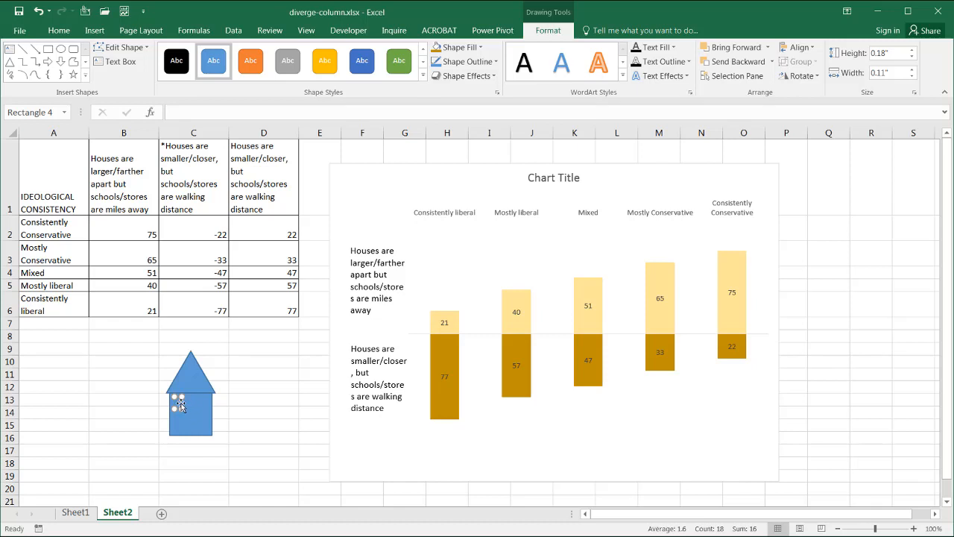
left_click_drag(180, 405, 193, 428)
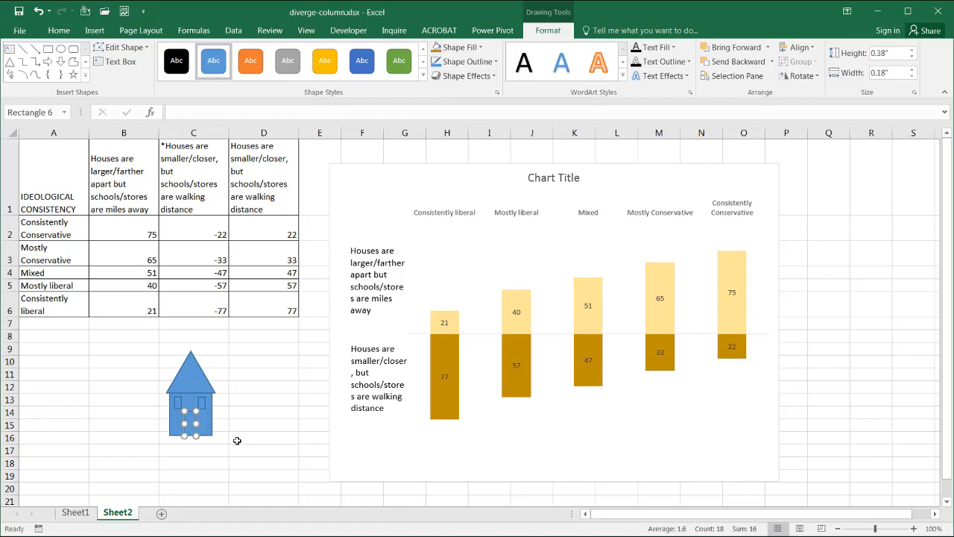
Step: Select the roof, body, windows and door shapes and group them into a single house
left_click(190, 371)
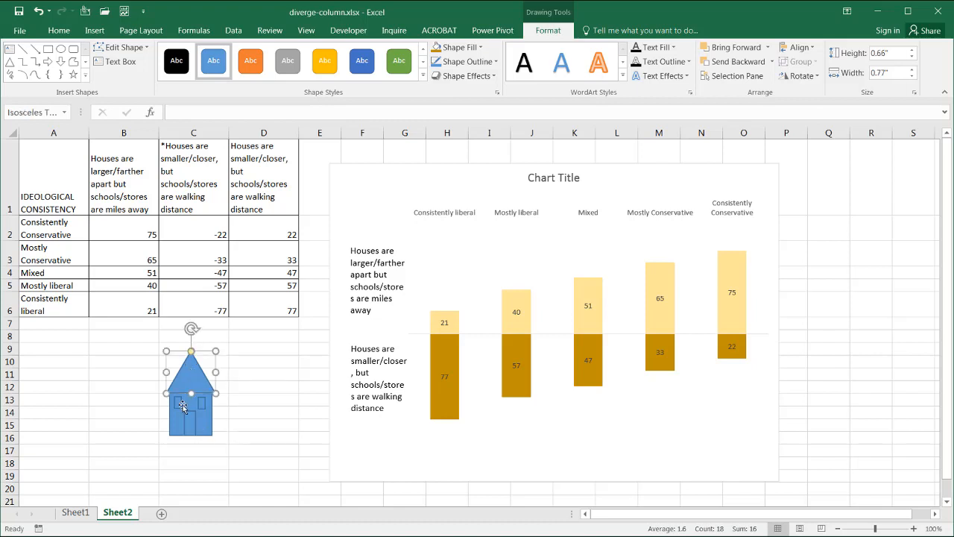
left_click(180, 404, "ctrl")
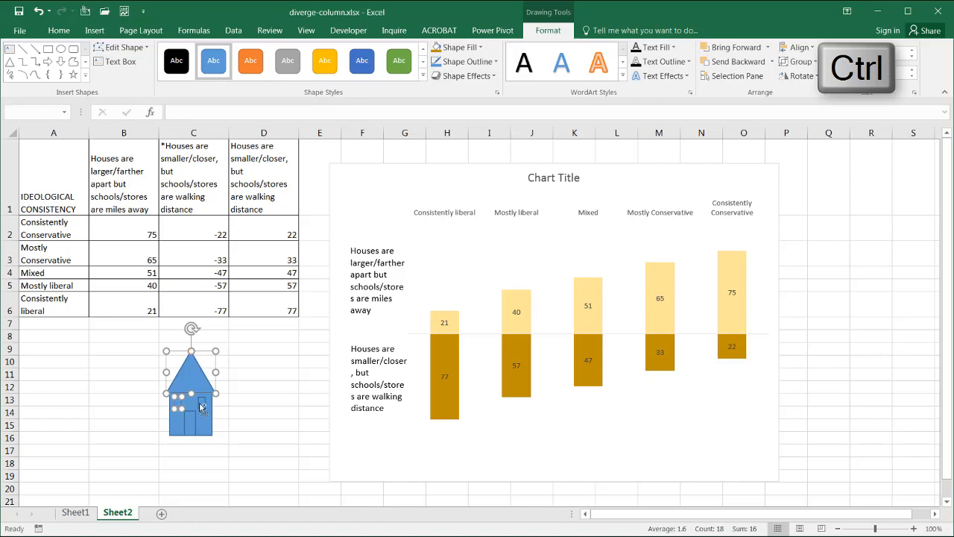
left_click(201, 406, "ctrl")
left_click(194, 419, "ctrl")
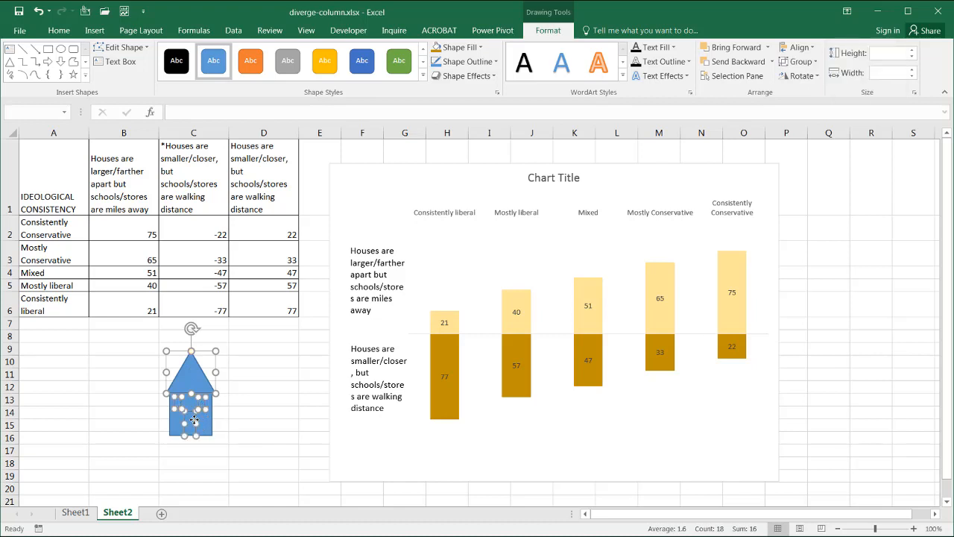
left_click(206, 425, "ctrl")
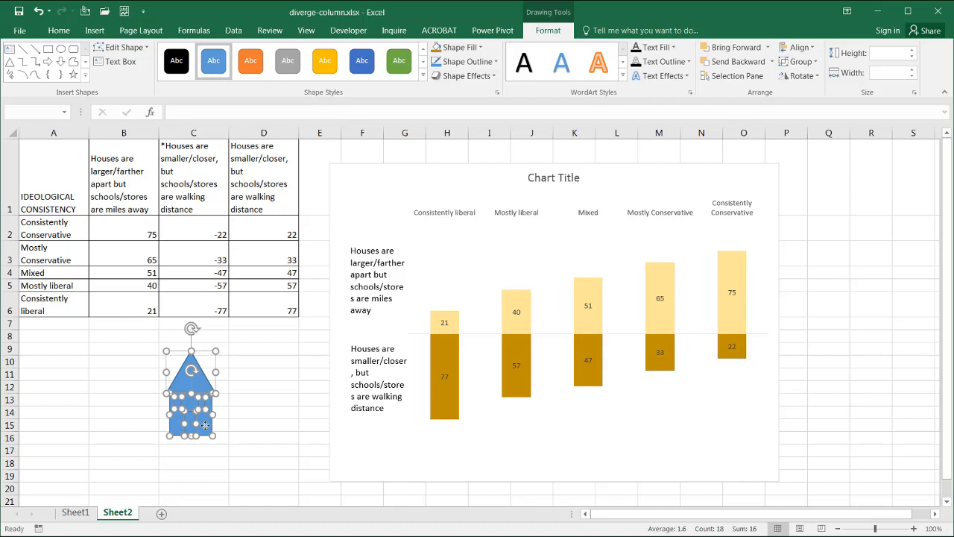
right_click(206, 428)
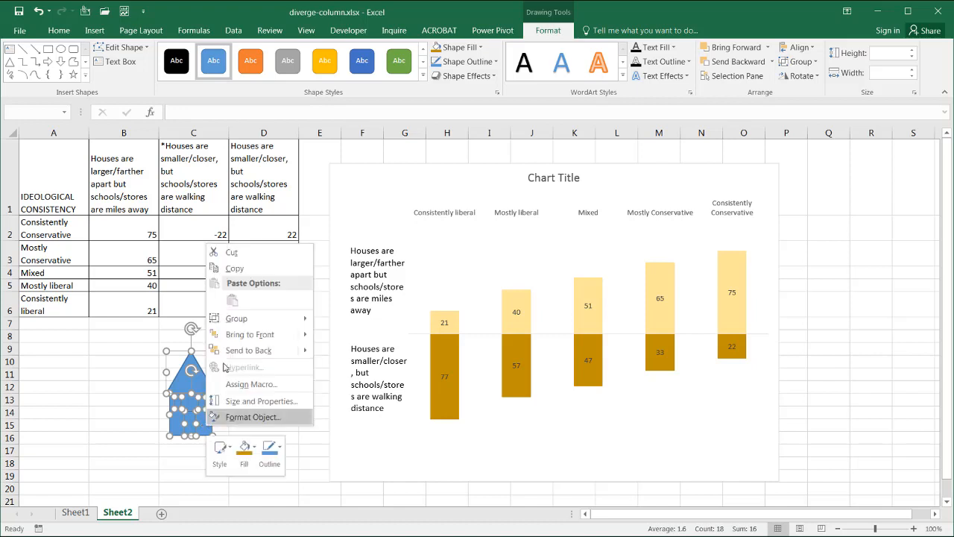
mouse_move(252, 318)
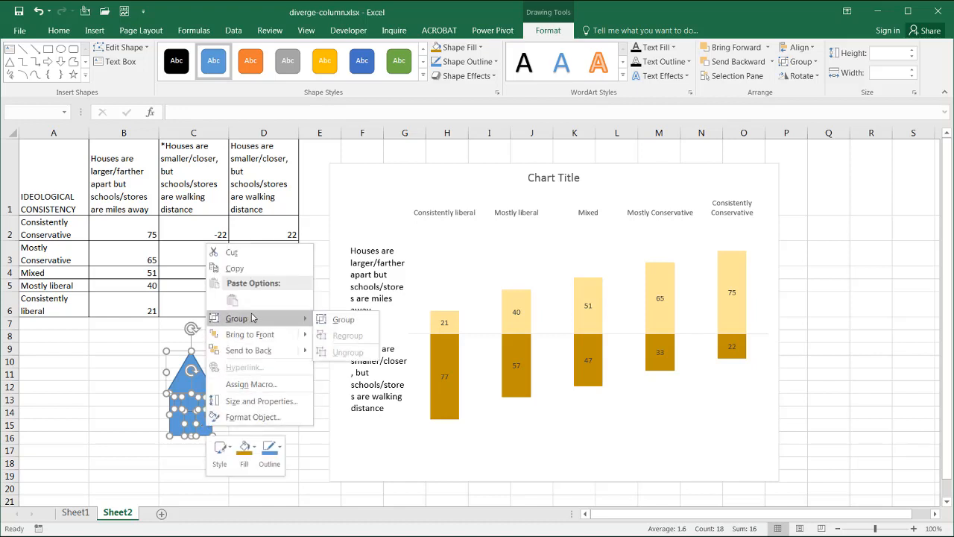
left_click(342, 319)
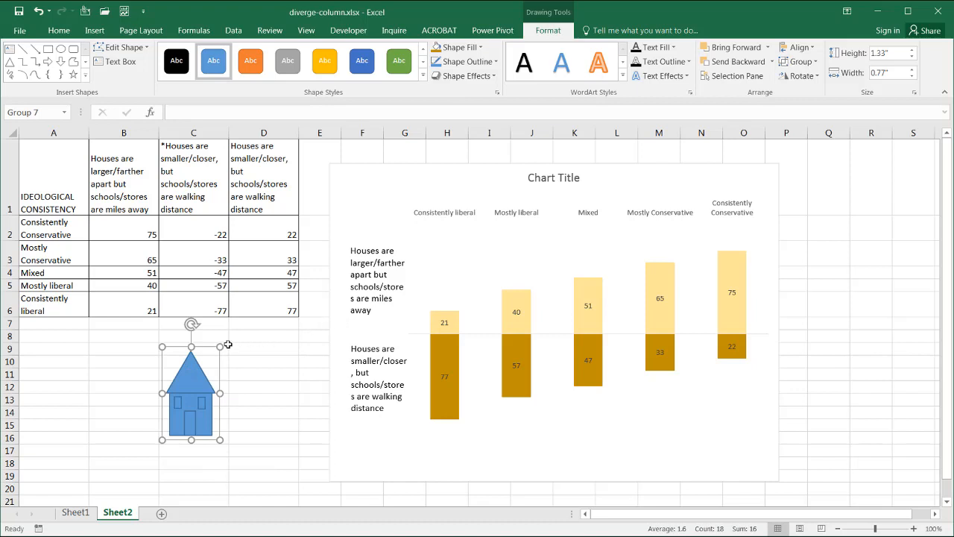
Step: Shrink the grouped house to about 0.58 by 0.47 inches and compare it with the reference chart
left_click_drag(220, 347, 196, 399)
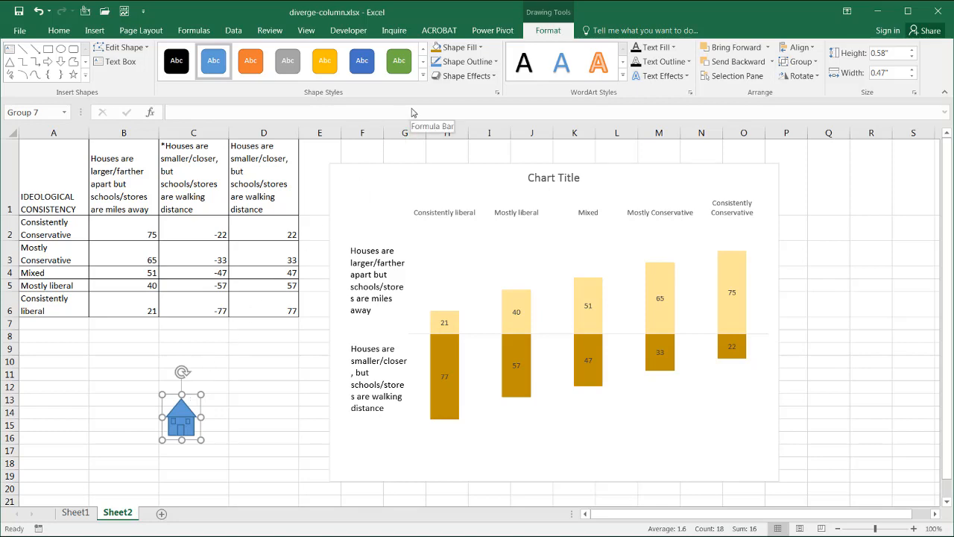
key("alt+Tab")
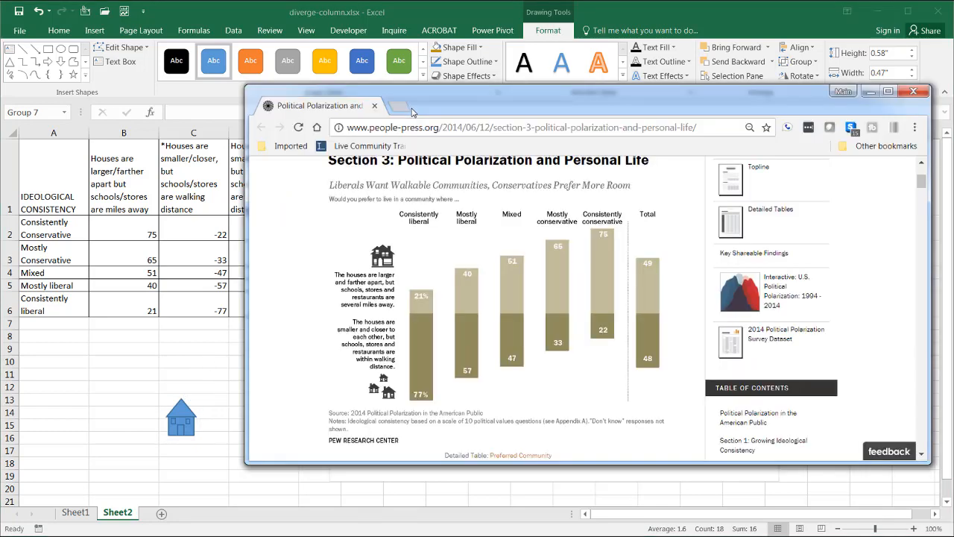
key("alt+Tab")
Step: Fill the house black and give it a white outline
left_click(176, 59)
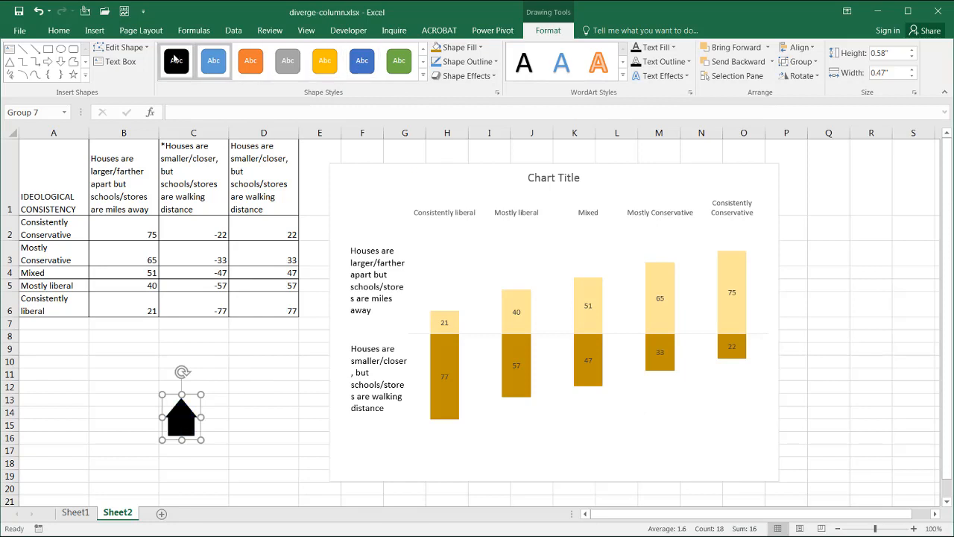
left_click(214, 59)
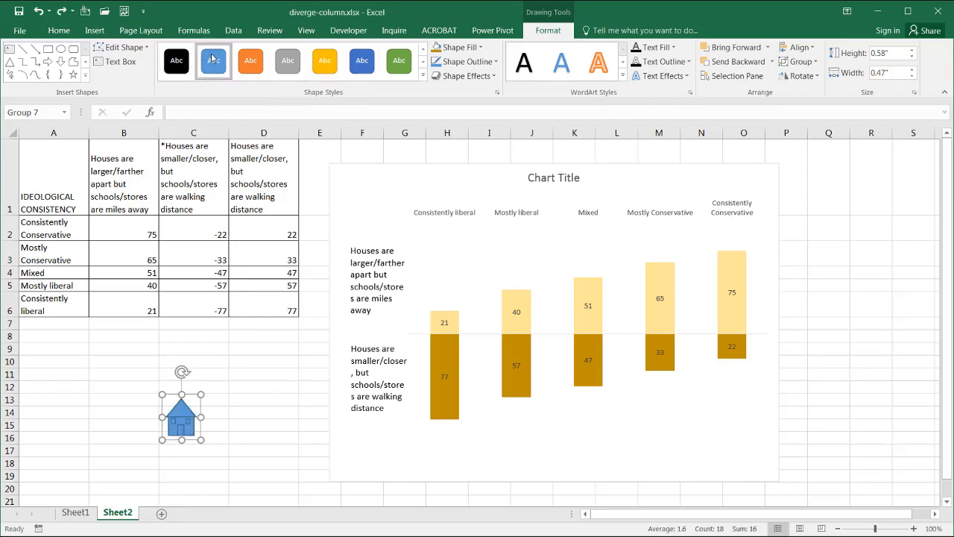
left_click(468, 47)
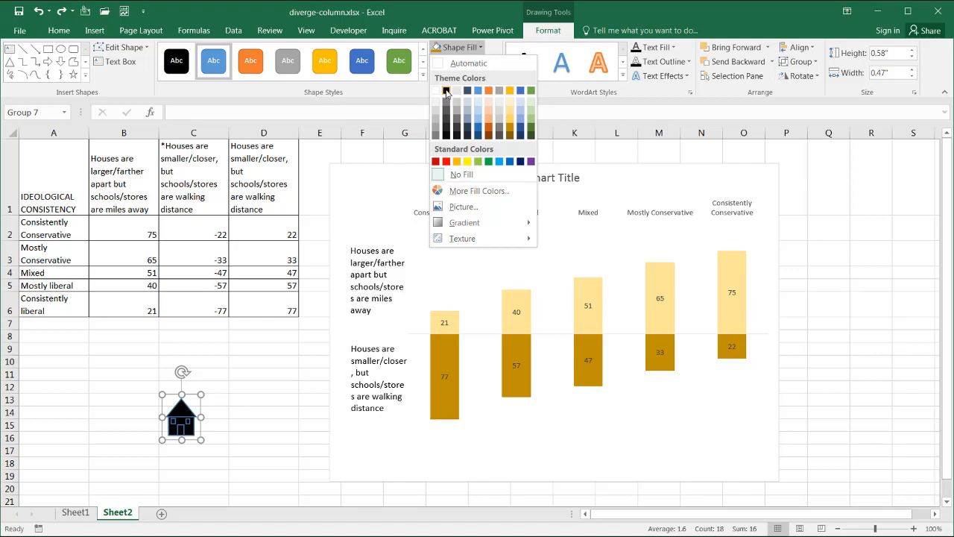
left_click(446, 91)
left_click(466, 61)
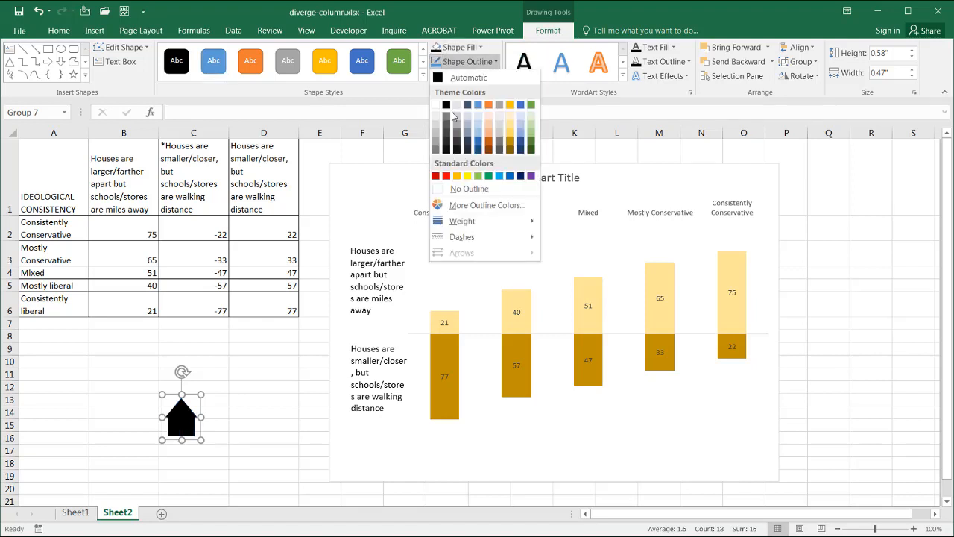
left_click(436, 118)
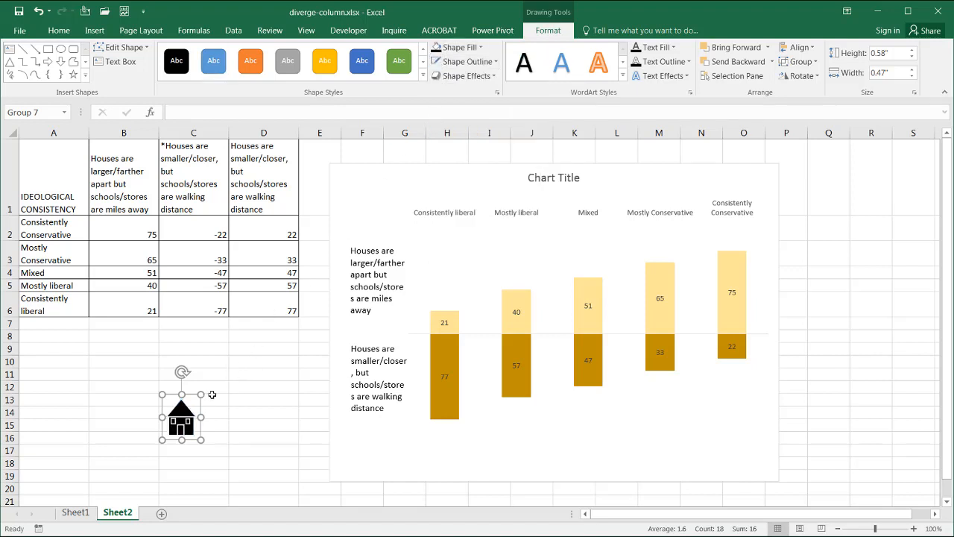
Step: Move the house onto the chart above the upper series label
left_click_drag(193, 398, 376, 203)
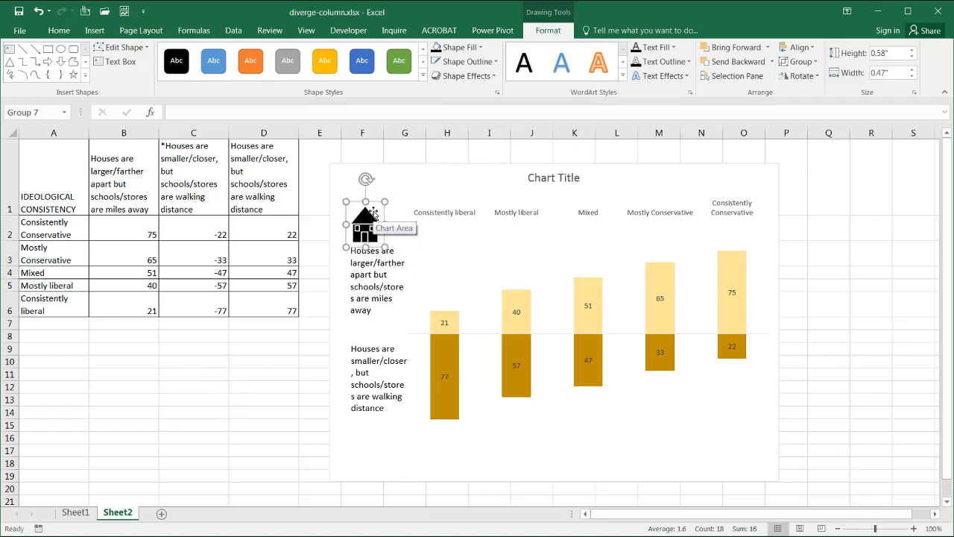
Step: Duplicate the house into three smaller copies clustered below the lower series label
key("ctrl+d")
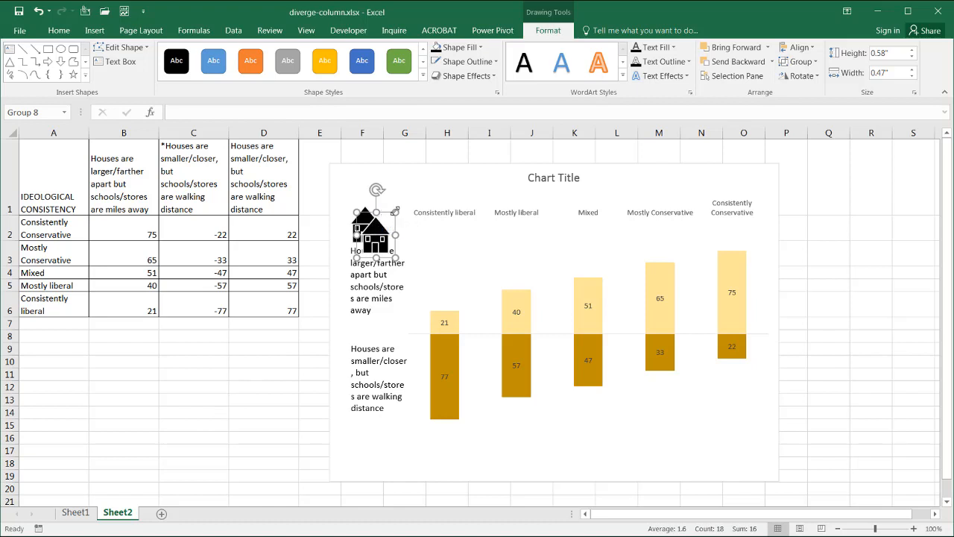
left_click_drag(393, 214, 361, 431)
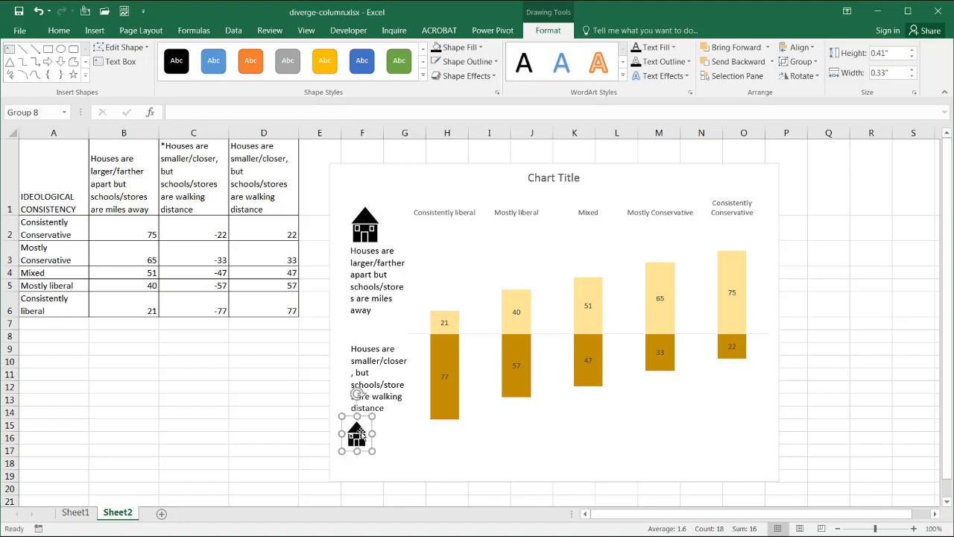
key("ctrl+d")
left_click(361, 434)
key("ctrl+d")
left_click_drag(365, 441, 385, 422)
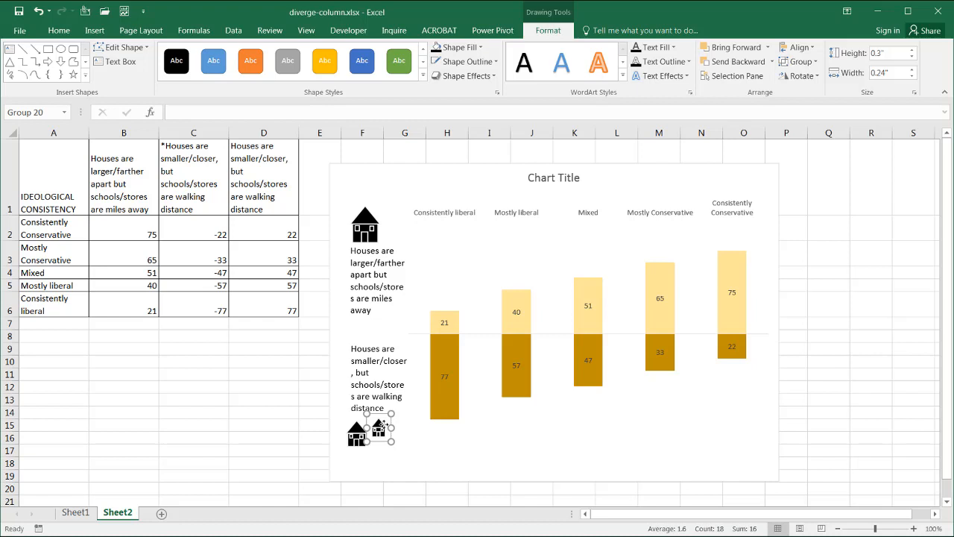
key("ctrl+d")
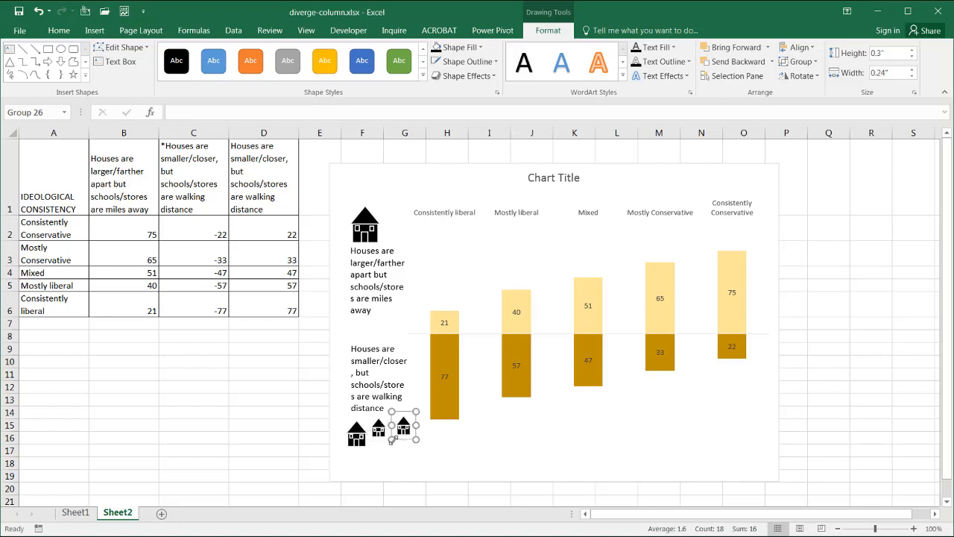
left_click_drag(392, 440, 396, 440)
left_click(876, 387)
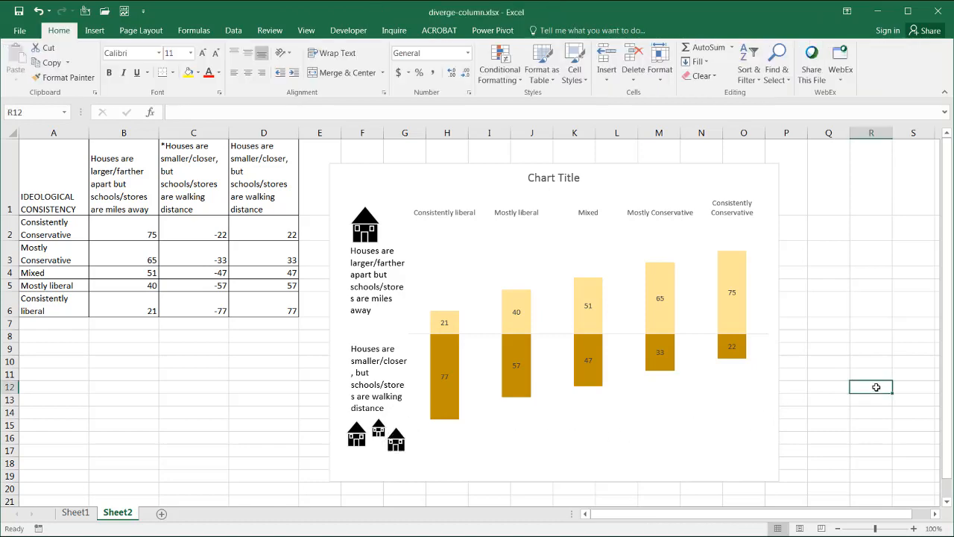
Step: Compare with the reference chart, then widen both series label text boxes inside the chart
key("alt+Tab")
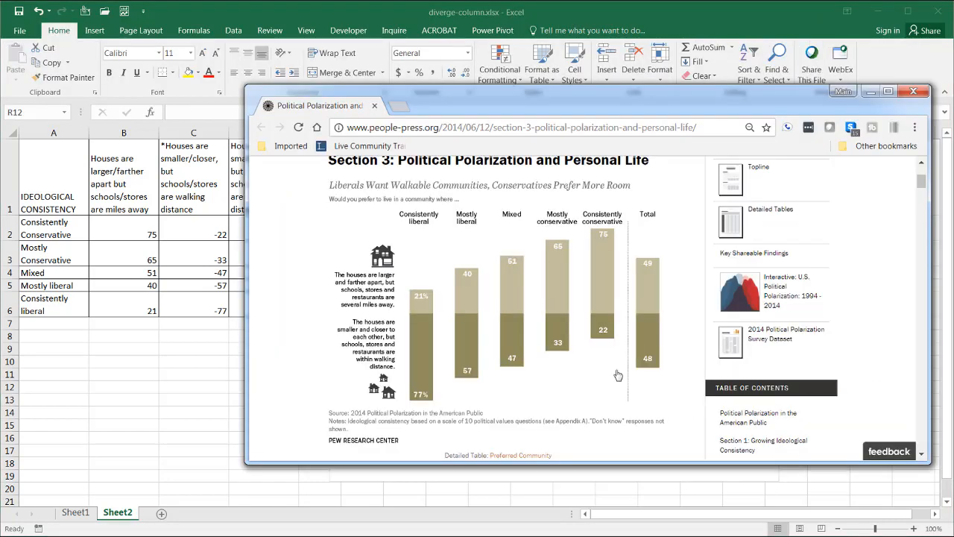
key("alt+Tab")
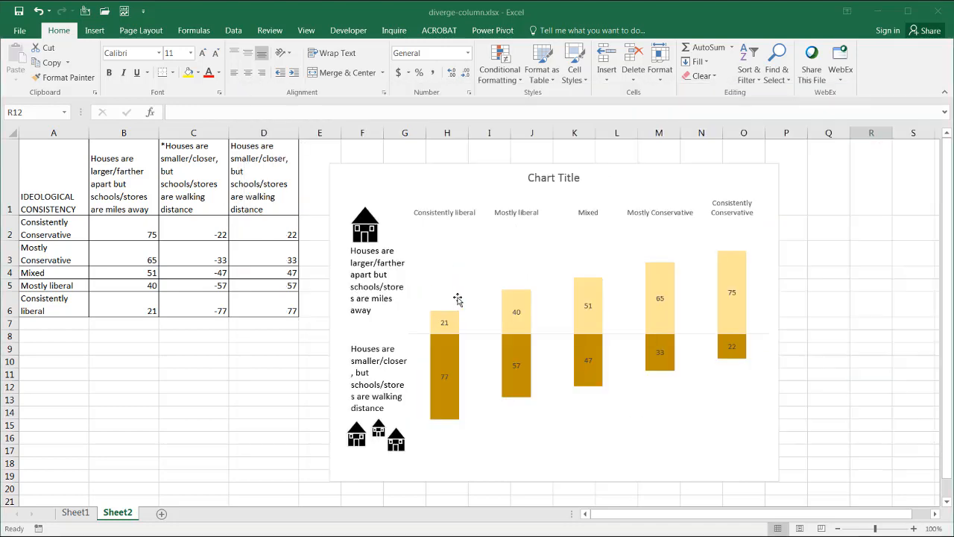
key("alt+Tab")
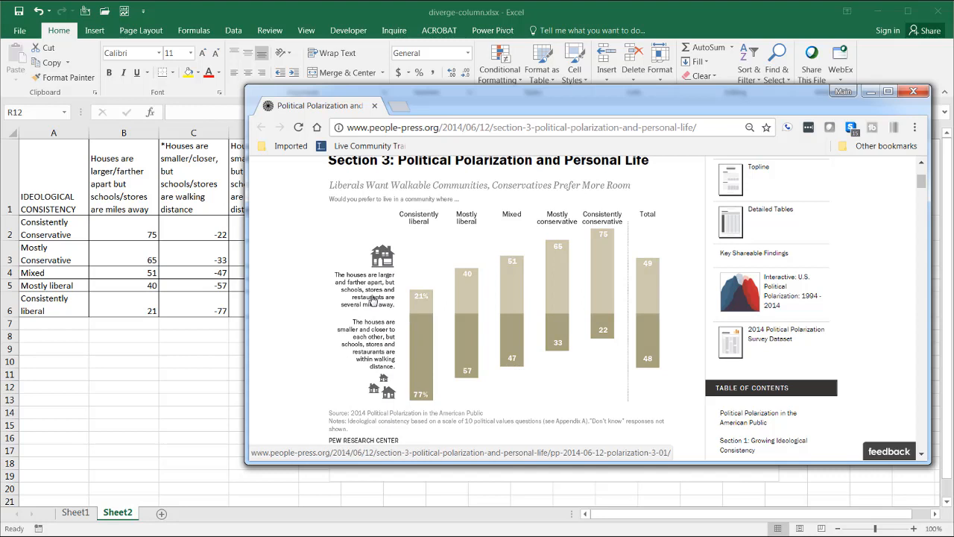
key("alt+Tab")
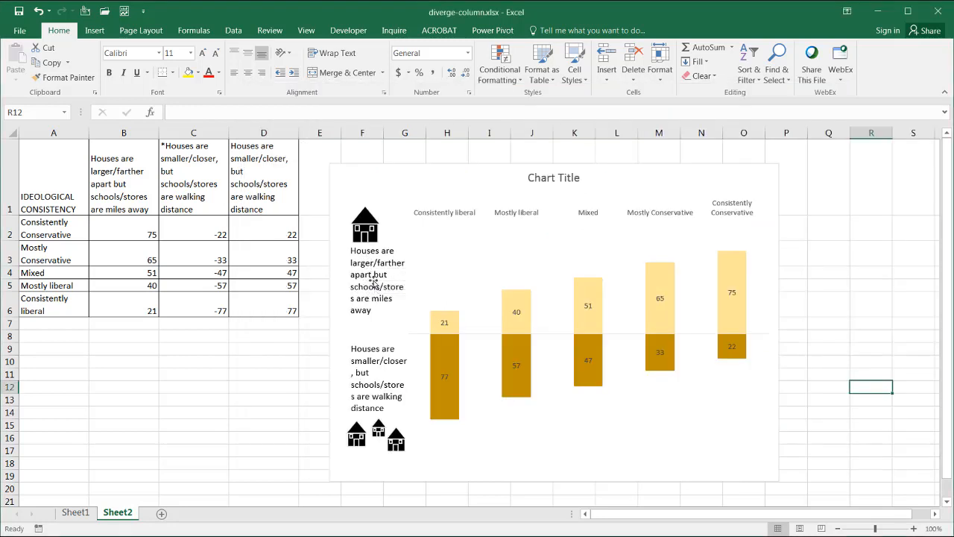
left_click(402, 273)
left_click_drag(409, 287, 425, 286)
left_click(385, 373)
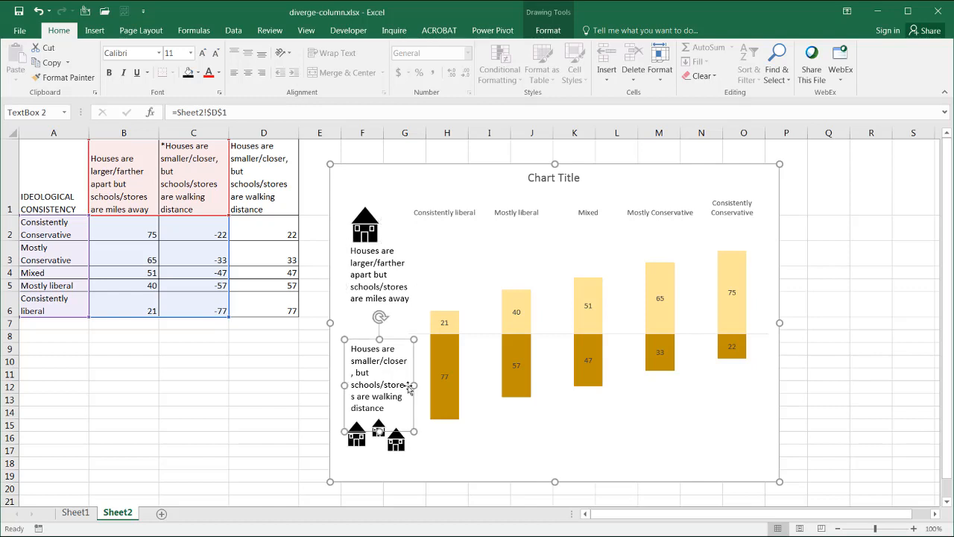
left_click_drag(413, 385, 418, 385)
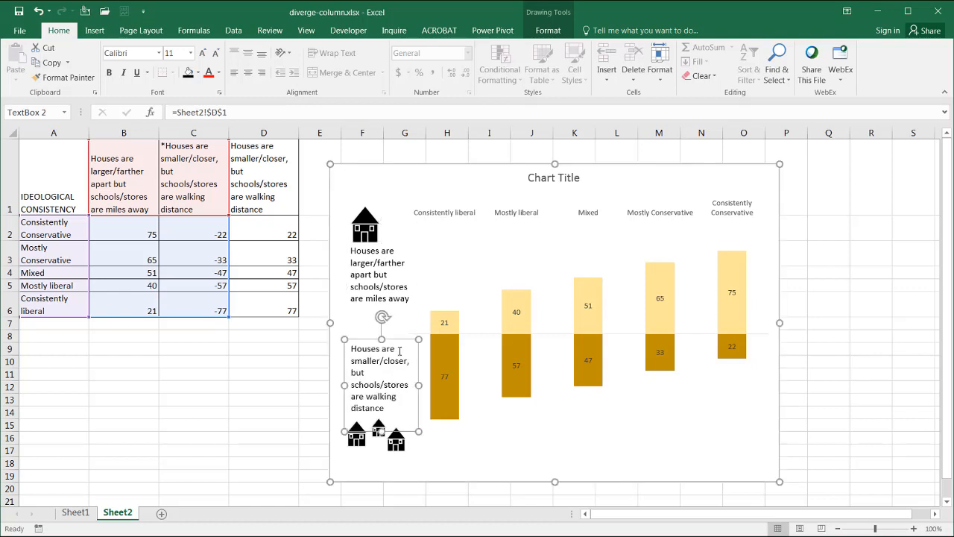
left_click(268, 373)
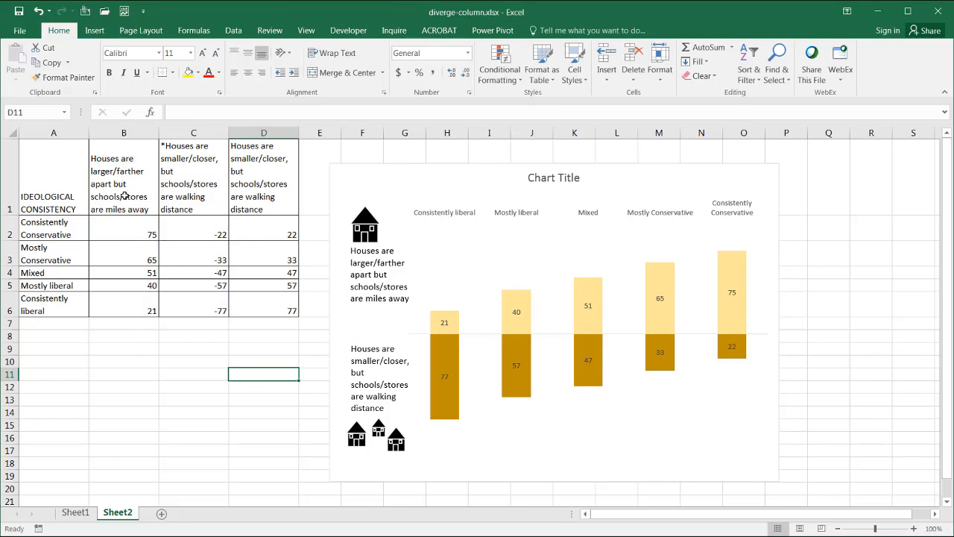
Step: Enter 100 in B9, copy it, and Paste Special with Divide into B2:B6 and D2:D6
left_click(133, 349)
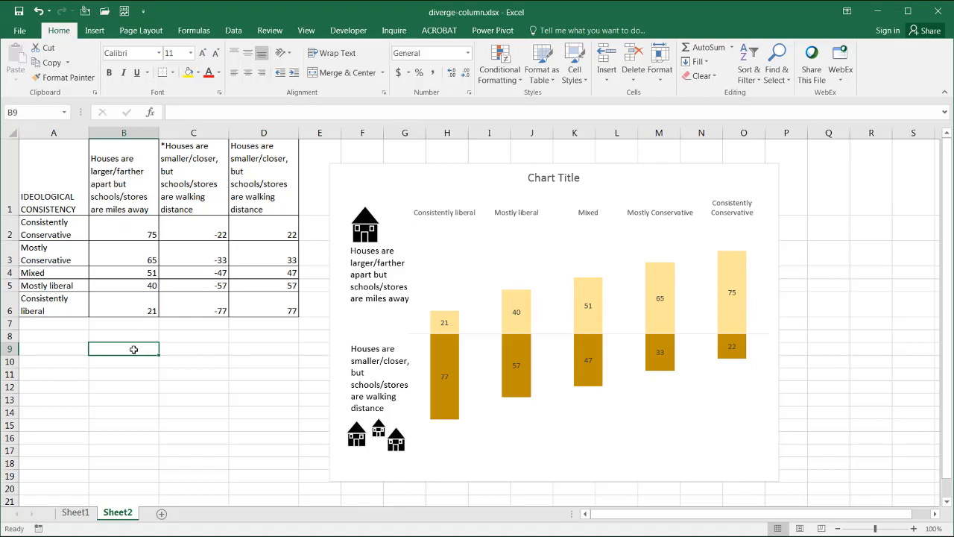
type("100")
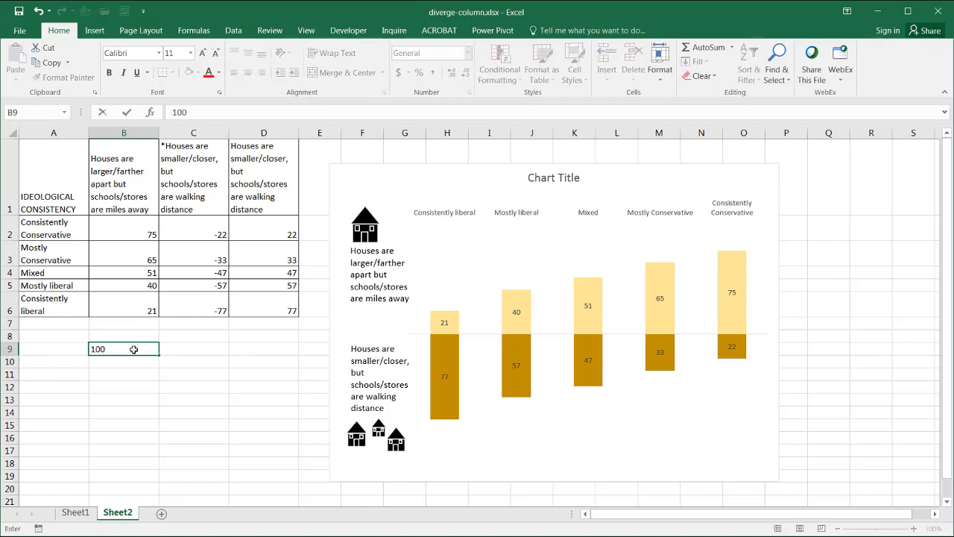
left_click(127, 348)
key("ctrl+c")
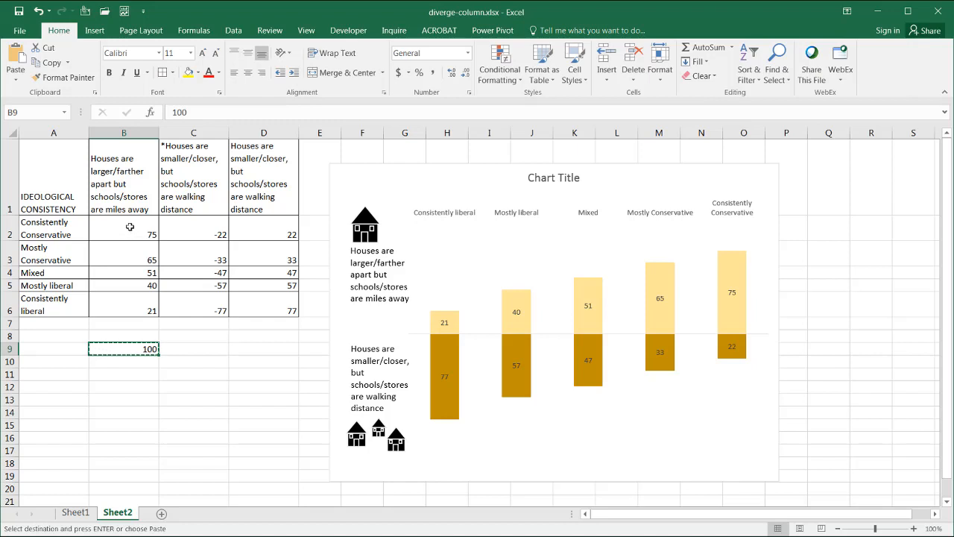
left_click_drag(129, 227, 141, 306)
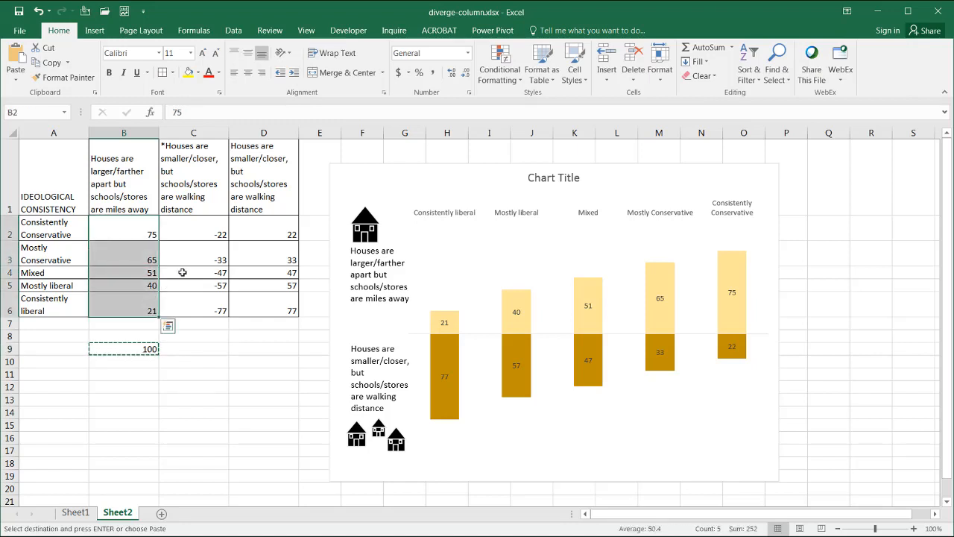
left_click_drag(275, 221, 278, 300)
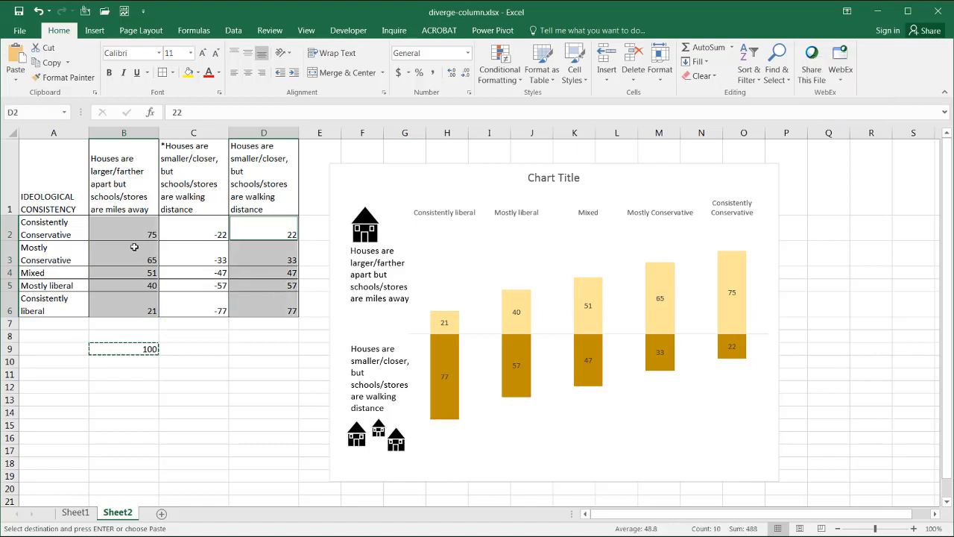
left_click(16, 75)
left_click(45, 214)
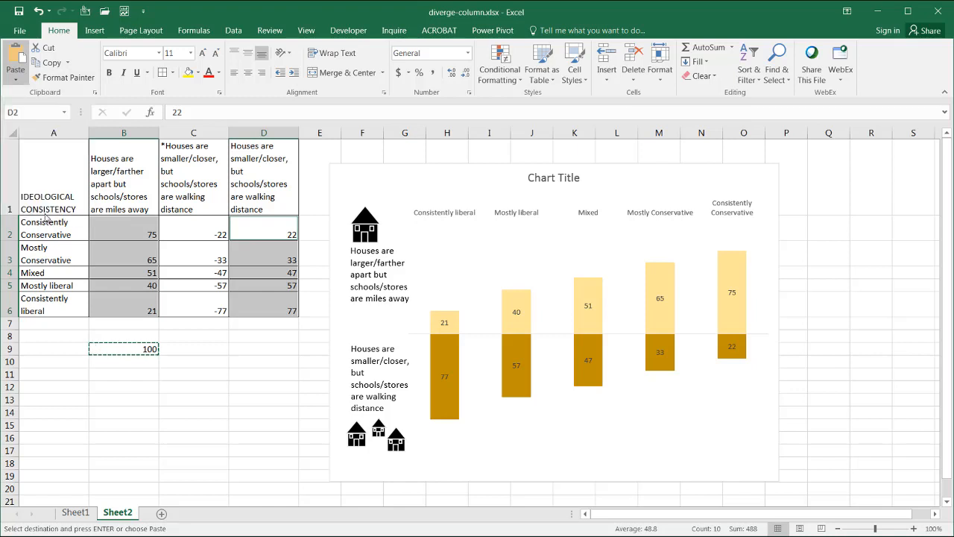
left_click(583, 271)
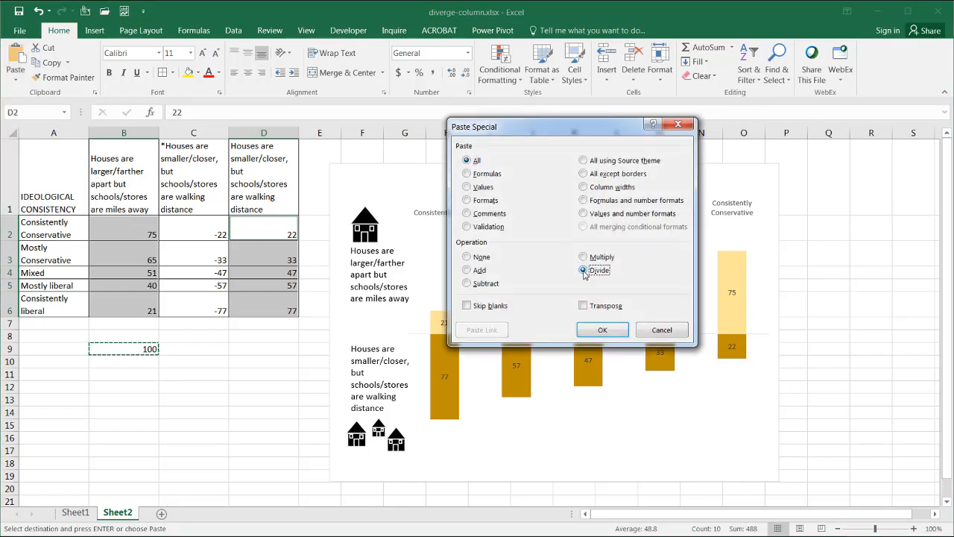
left_click(602, 329)
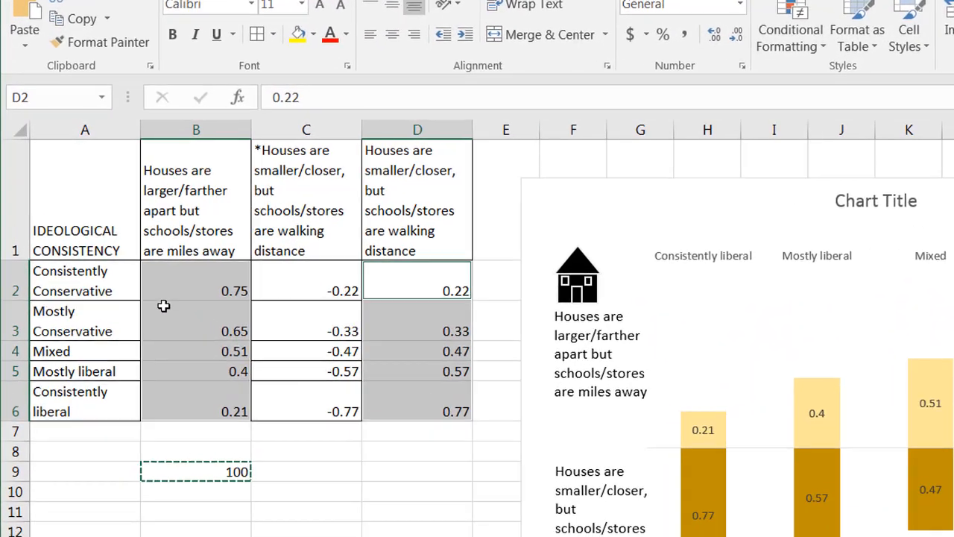
Step: Format the data range B2:D6 as percentages and compare the chart with the reference
left_click(210, 286)
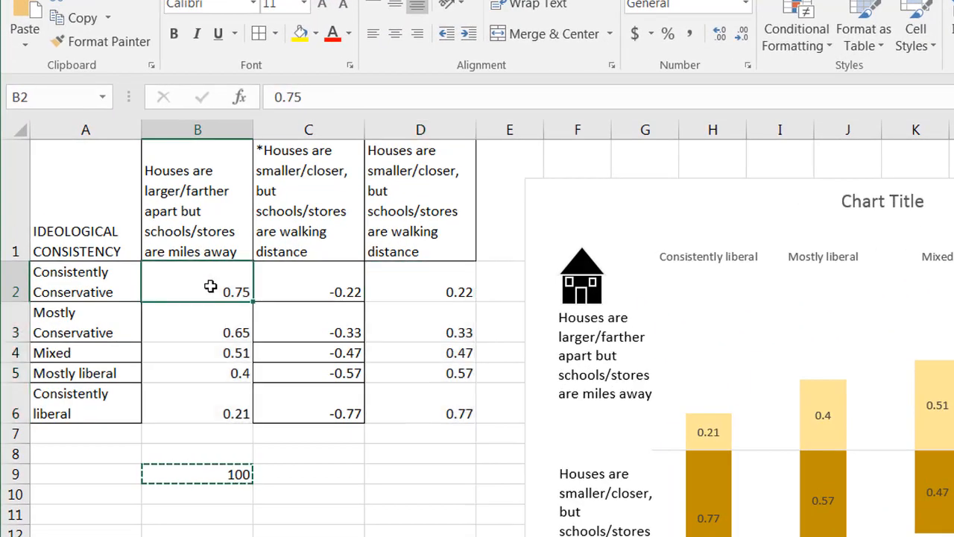
left_click_drag(209, 296, 209, 390)
left_click_drag(234, 284, 410, 410)
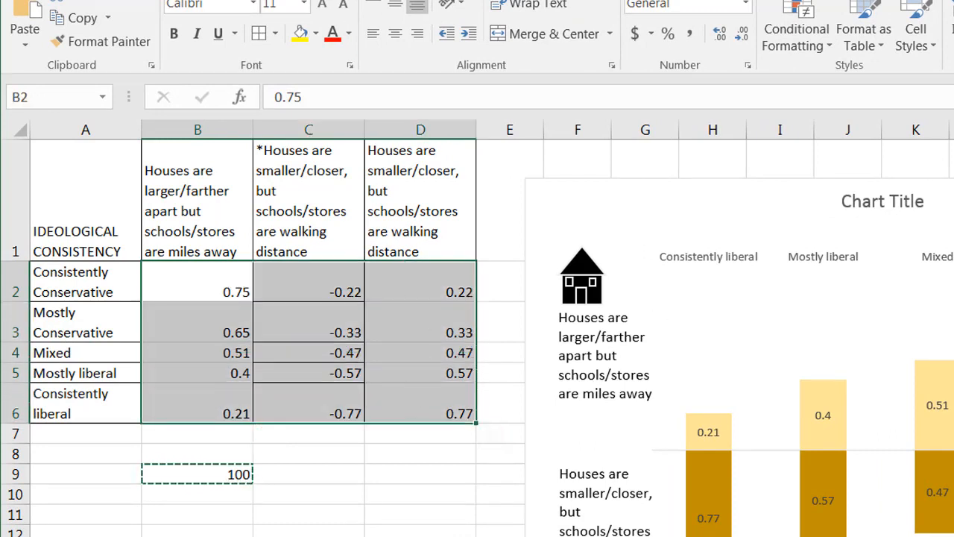
left_click(668, 34)
left_click(10, 531)
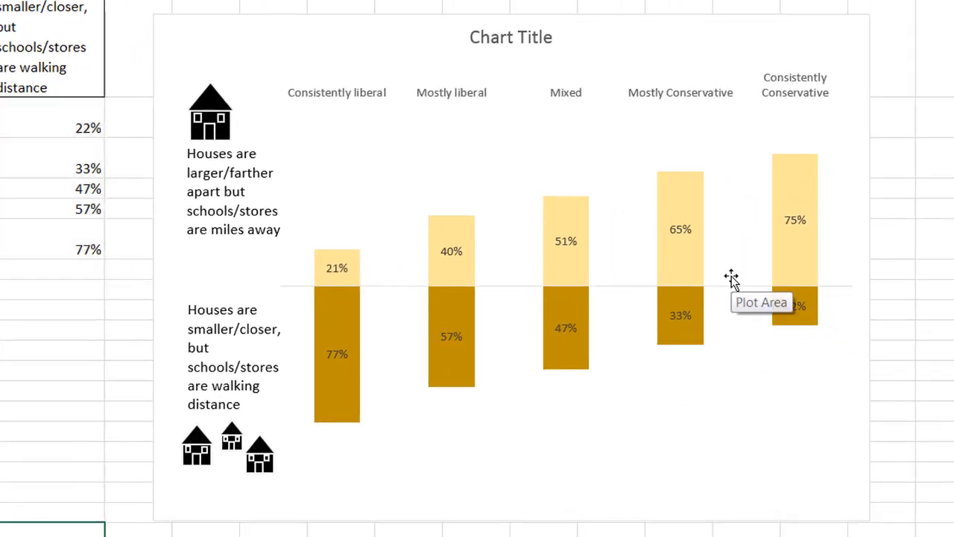
key("alt+Tab")
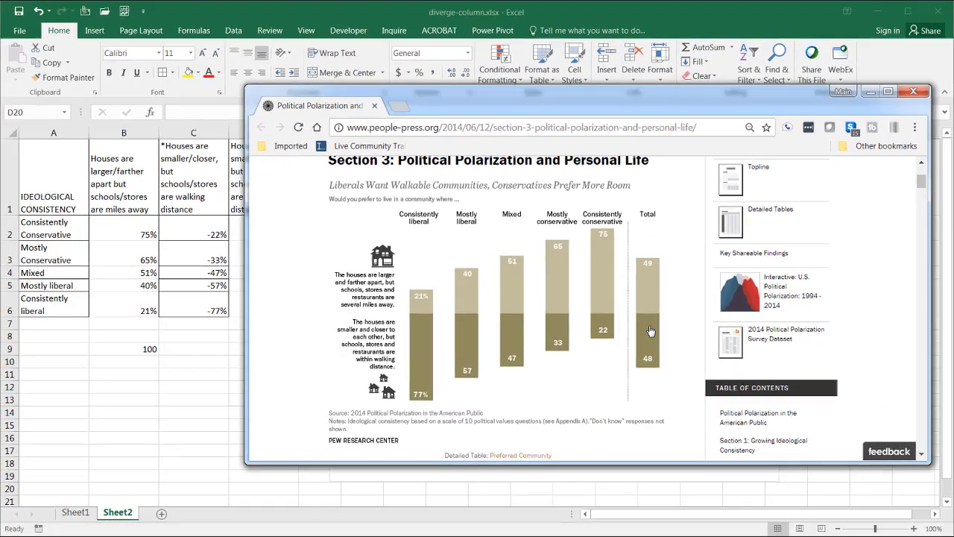